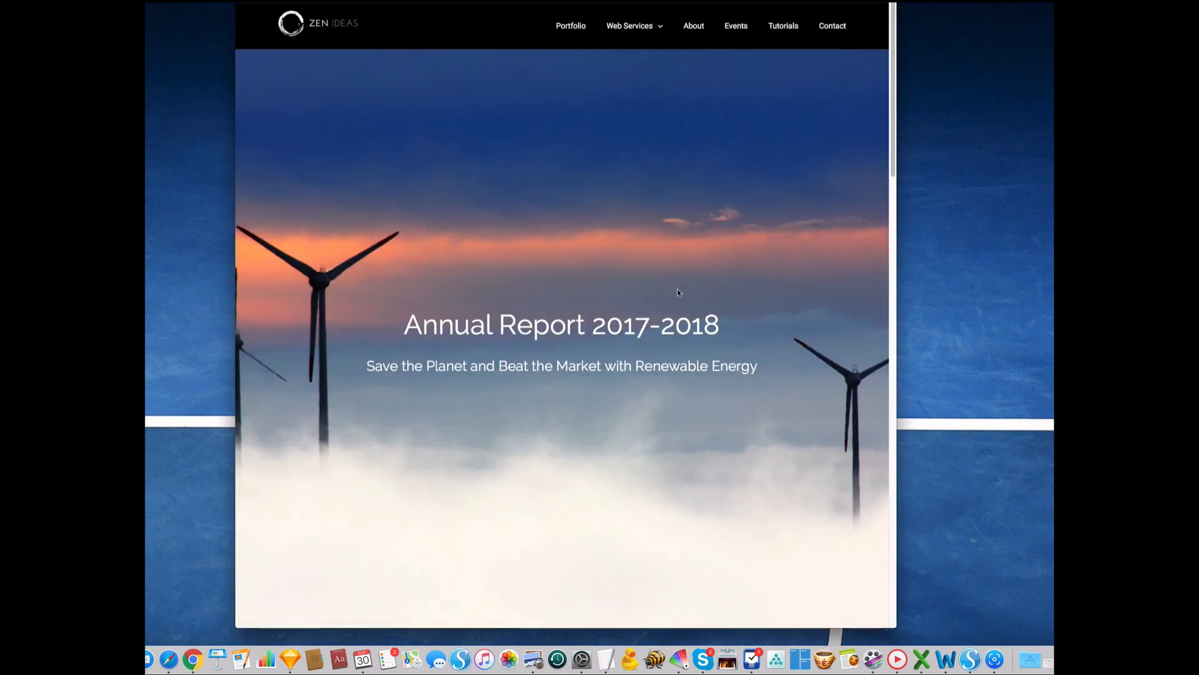
pyautogui.scroll(-3, 677, 289)
pyautogui.scroll(-3, 677, 288)
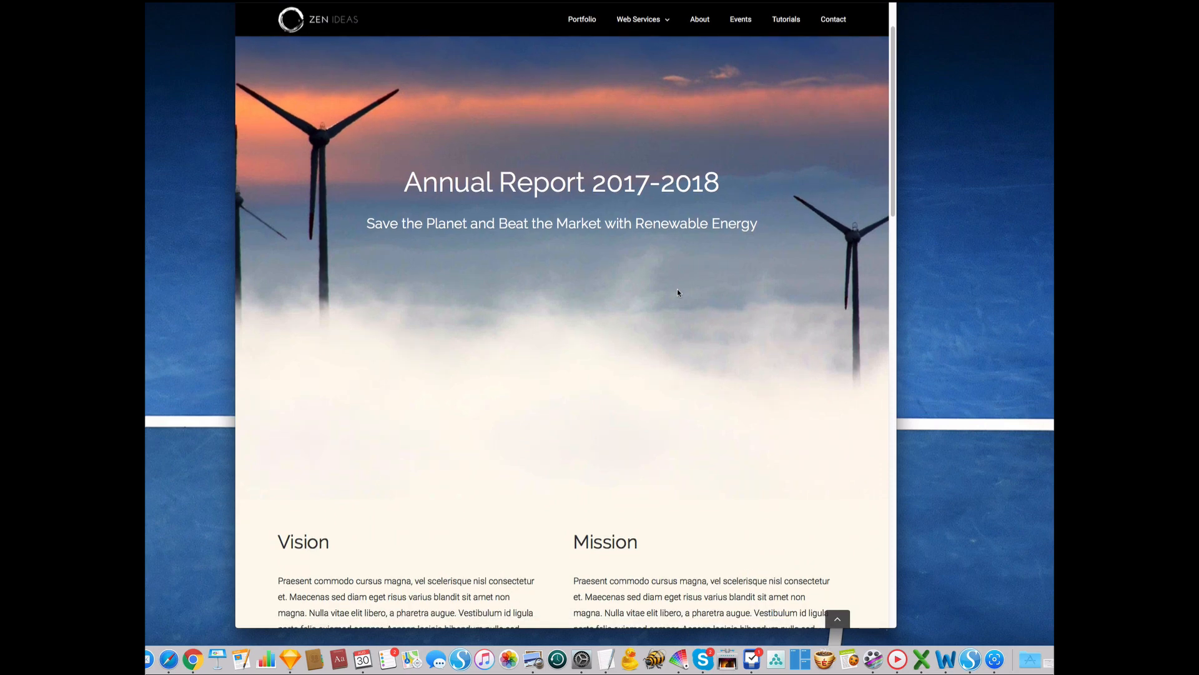
pyautogui.scroll(-3, 678, 289)
pyautogui.scroll(-3, 677, 289)
pyautogui.scroll(-3, 678, 289)
pyautogui.scroll(-3, 678, 288)
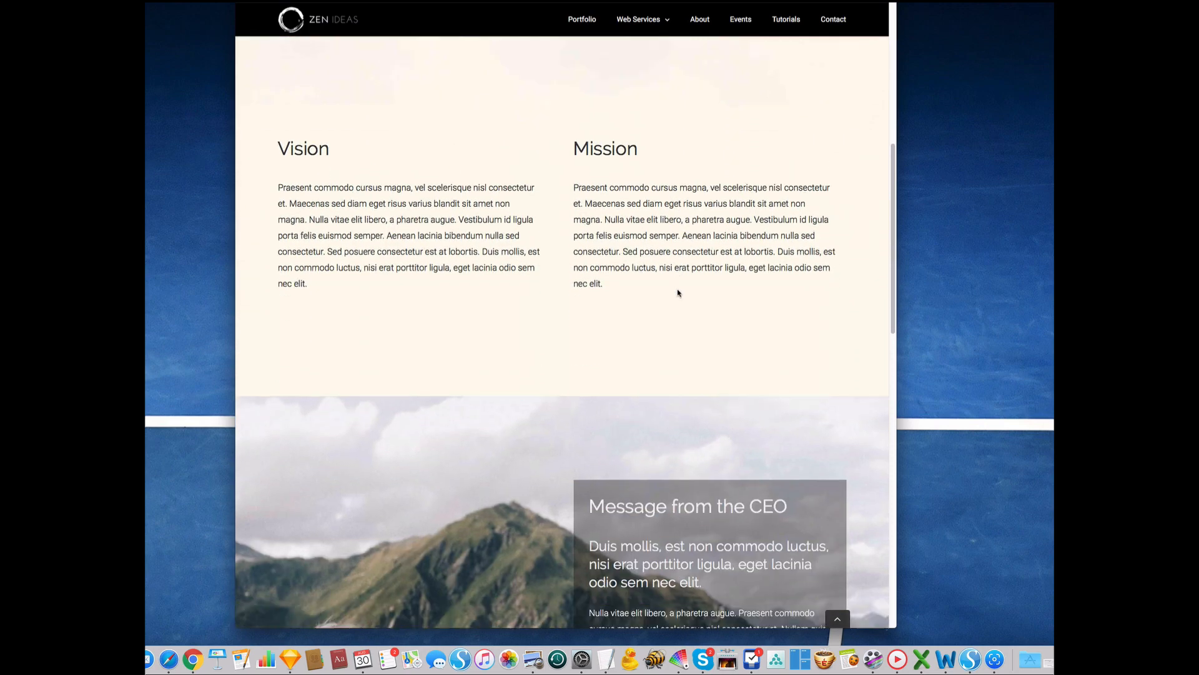
pyautogui.scroll(-3, 678, 289)
pyautogui.scroll(-3, 678, 289)
pyautogui.scroll(-3, 677, 289)
pyautogui.scroll(-3, 678, 289)
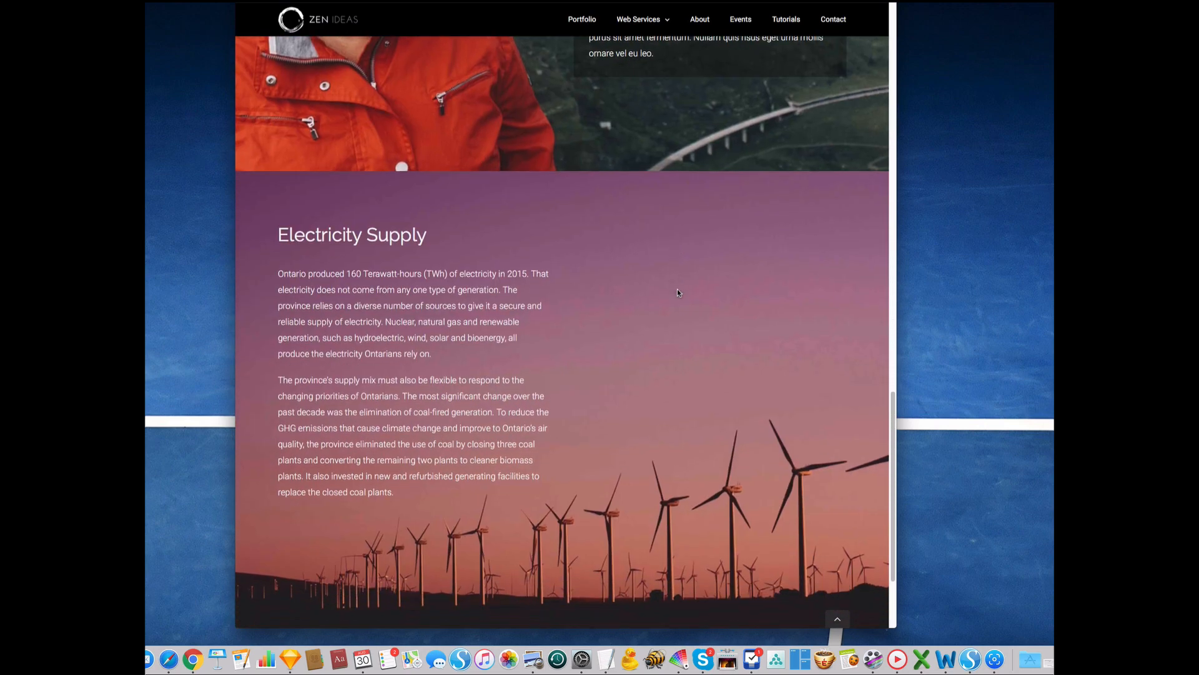
pyautogui.scroll(-3, 677, 289)
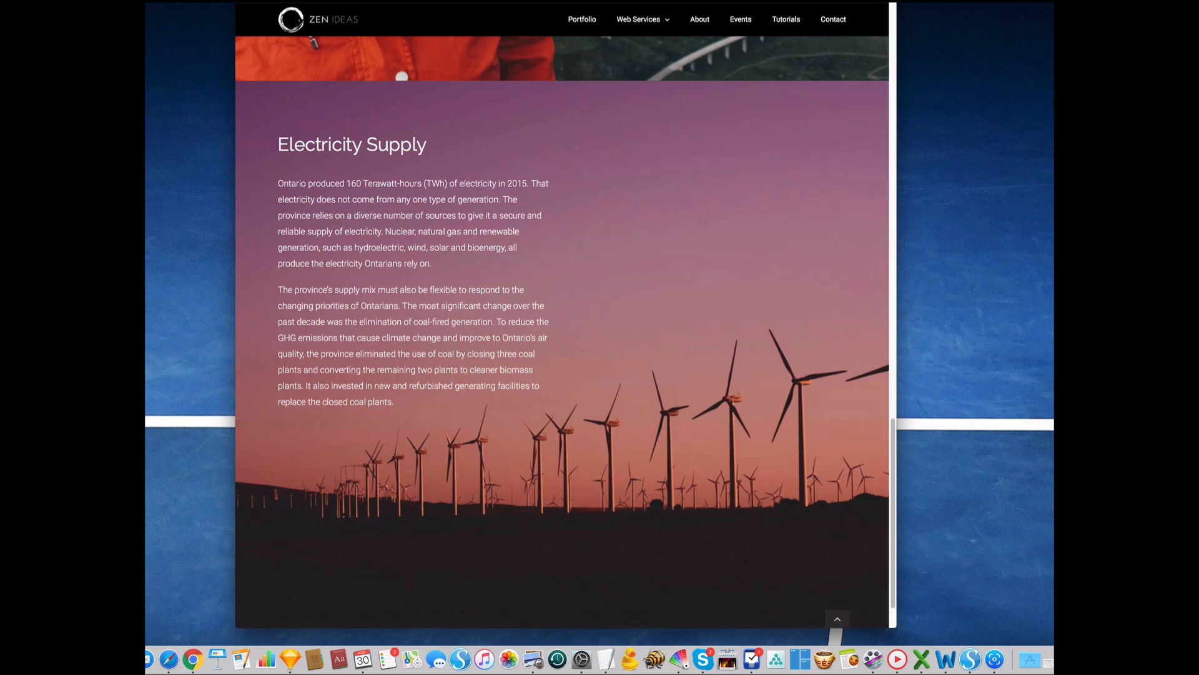
# Step: Add a Chart element to the empty column beside the Electricity Supply text
pyautogui.hotkey('ctrl', 'Tab')
pyautogui.scroll(-5, 599, 281)
pyautogui.scroll(-5, 600, 281)
pyautogui.scroll(-5, 653, 314)
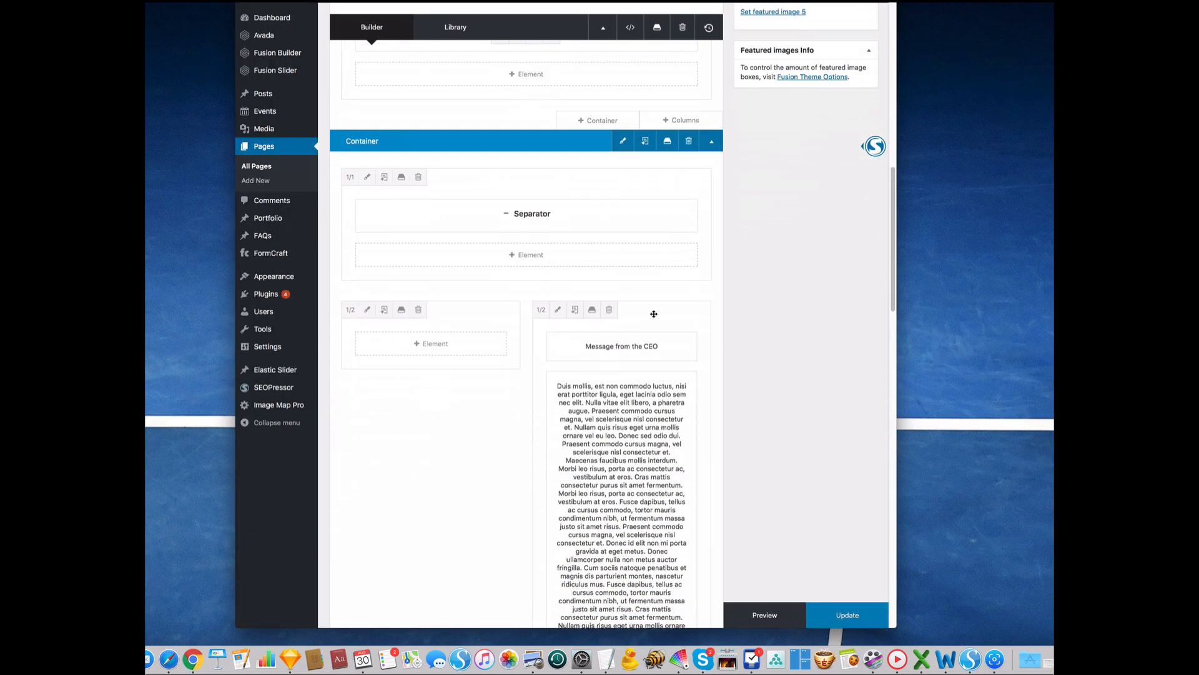
pyautogui.scroll(5, 654, 314)
pyautogui.scroll(-5, 653, 314)
pyautogui.scroll(-3, 653, 314)
pyautogui.scroll(-3, 652, 316)
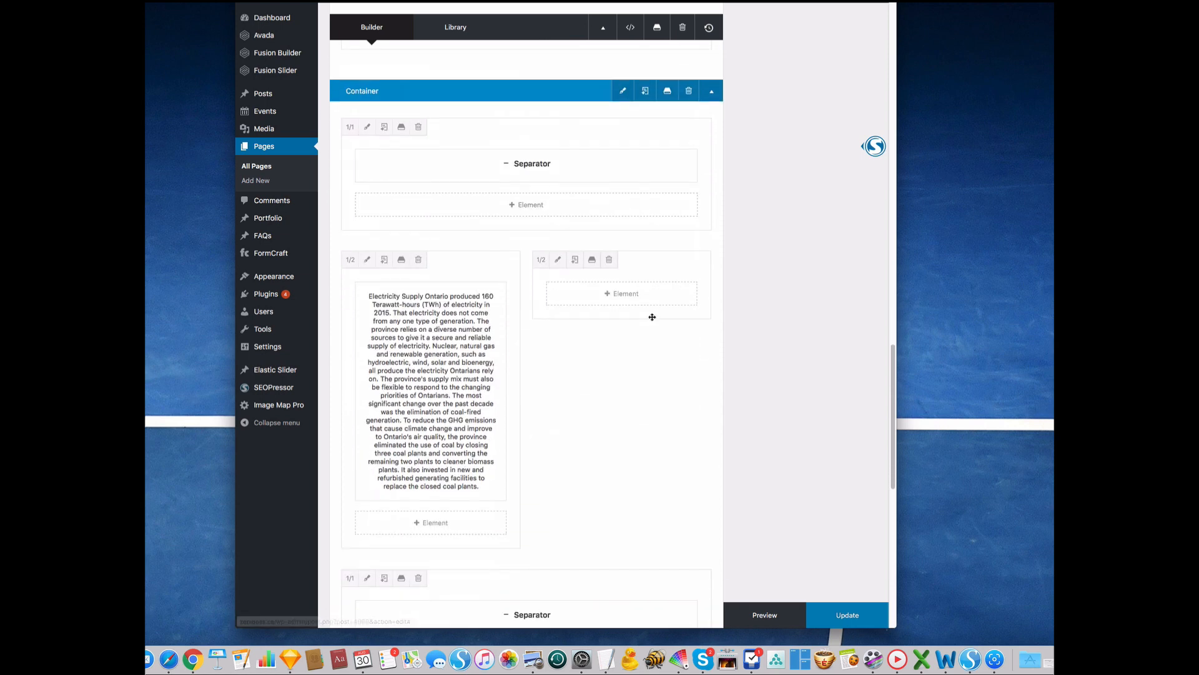
pyautogui.click(621, 293)
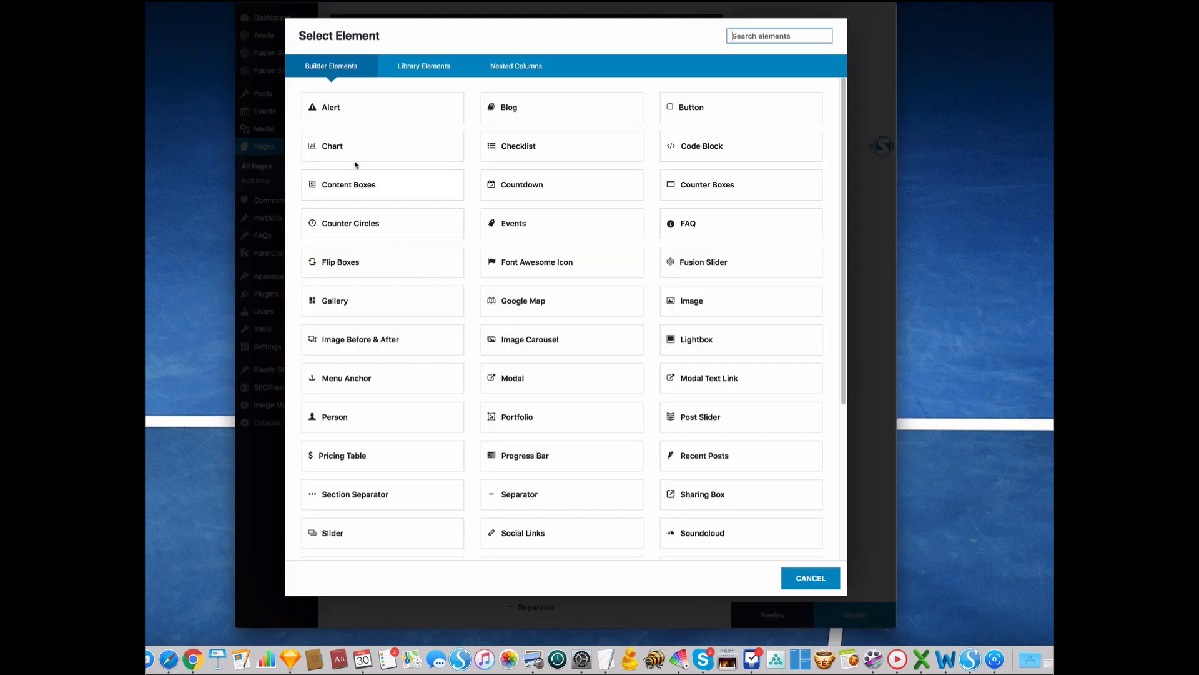
pyautogui.click(341, 147)
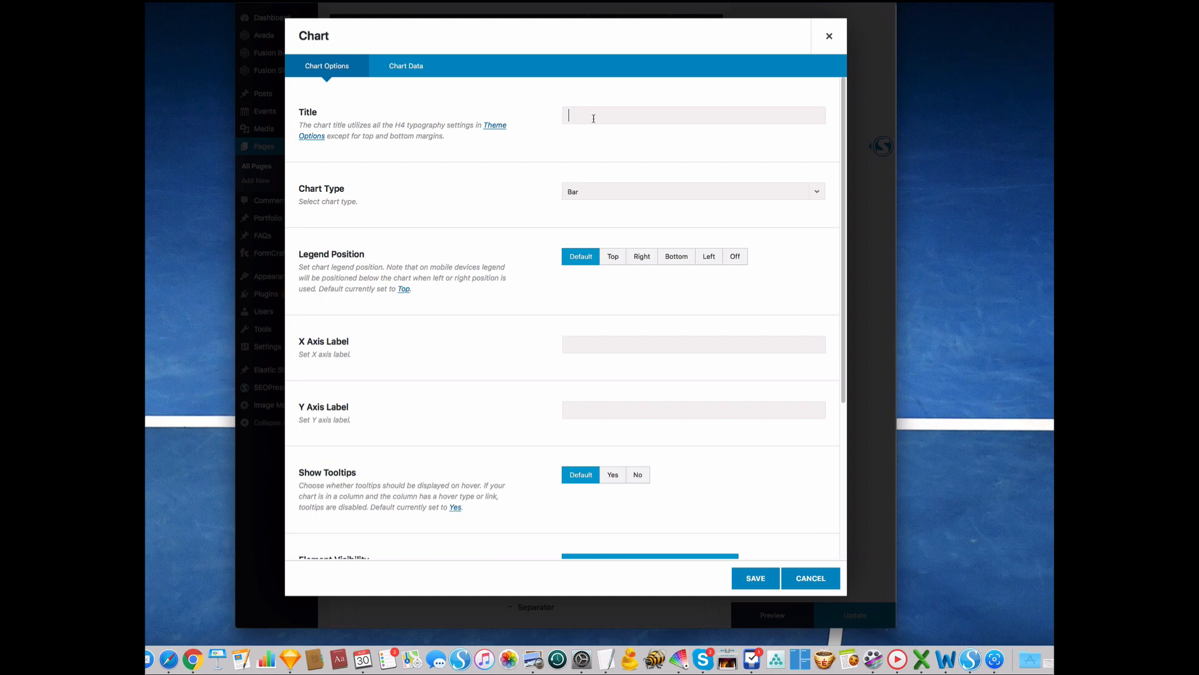
pyautogui.write('Electricity Supply')
# Step: Make the chart a Doughnut with the legend on top and tooltips turned on
pyautogui.click(588, 195)
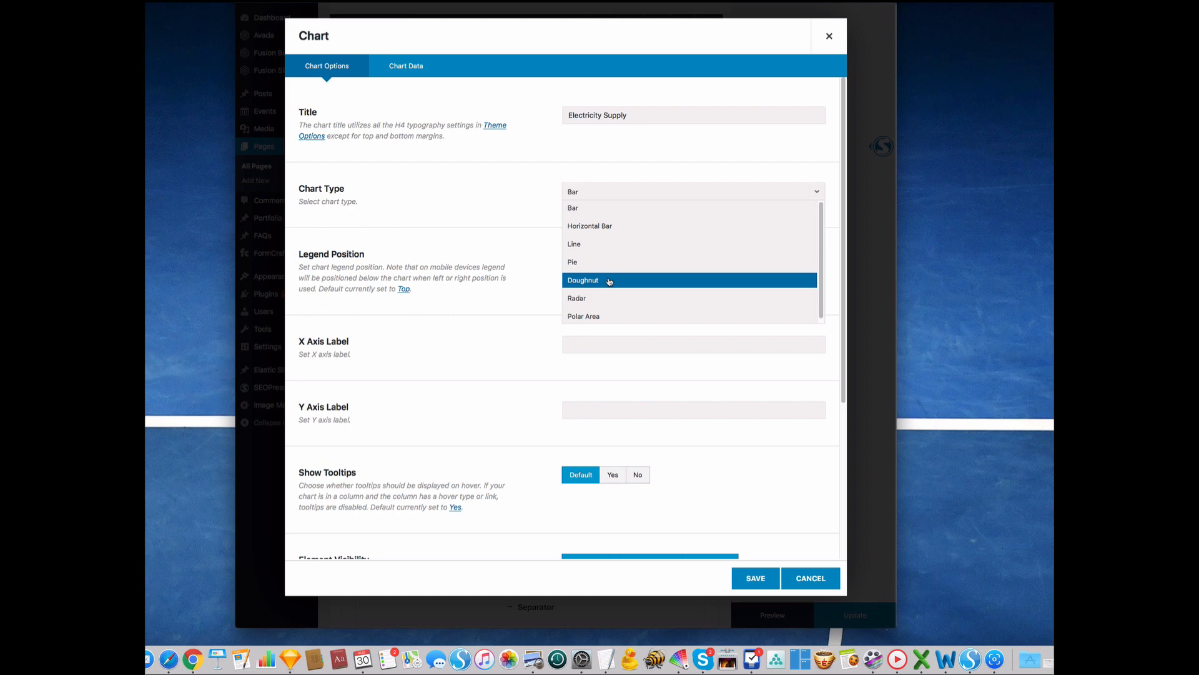
pyautogui.click(609, 282)
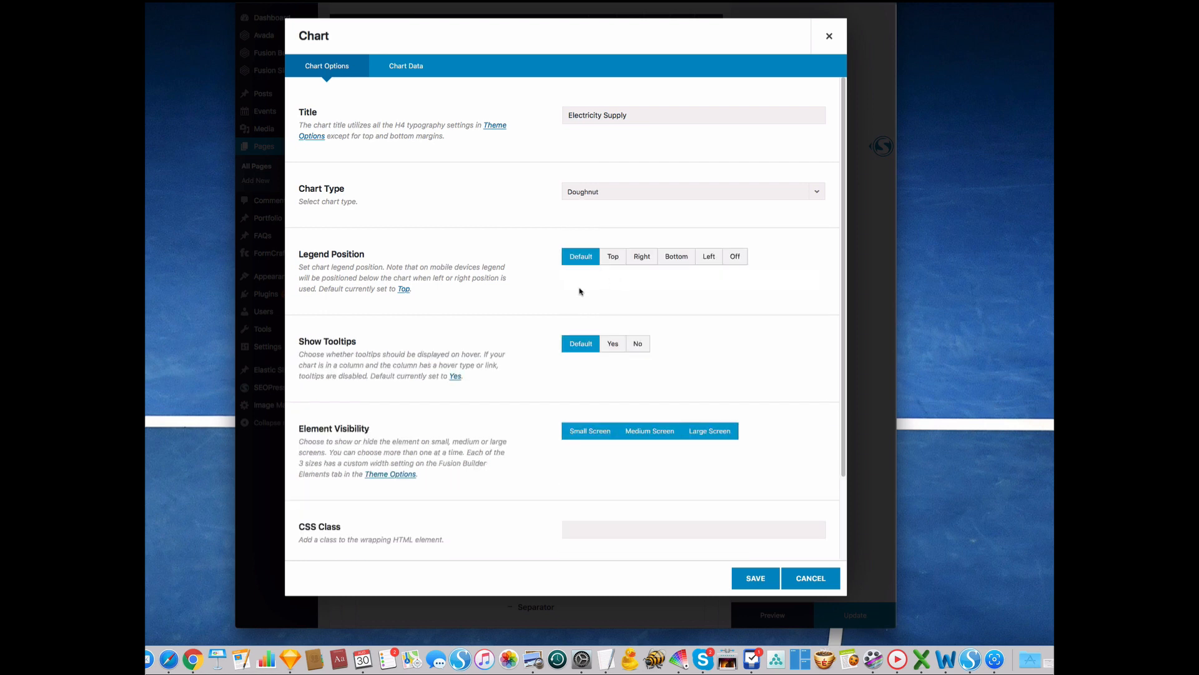
pyautogui.click(613, 257)
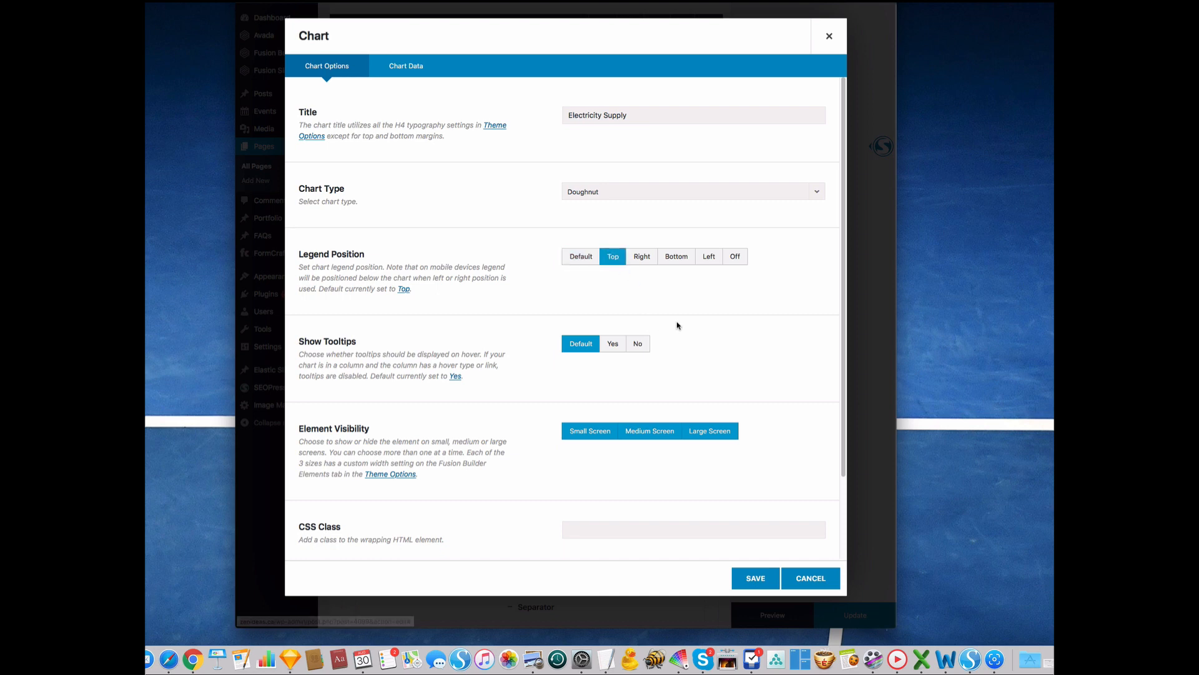
pyautogui.scroll(-3, 678, 324)
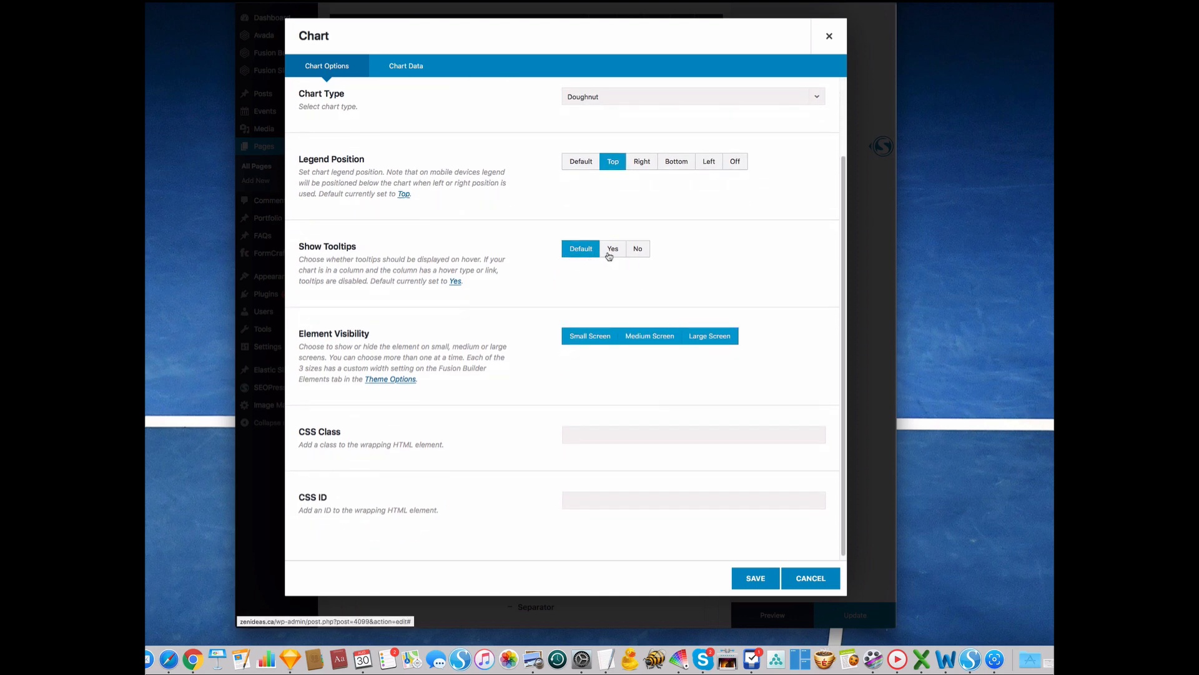
pyautogui.click(614, 251)
pyautogui.scroll(-1, 590, 299)
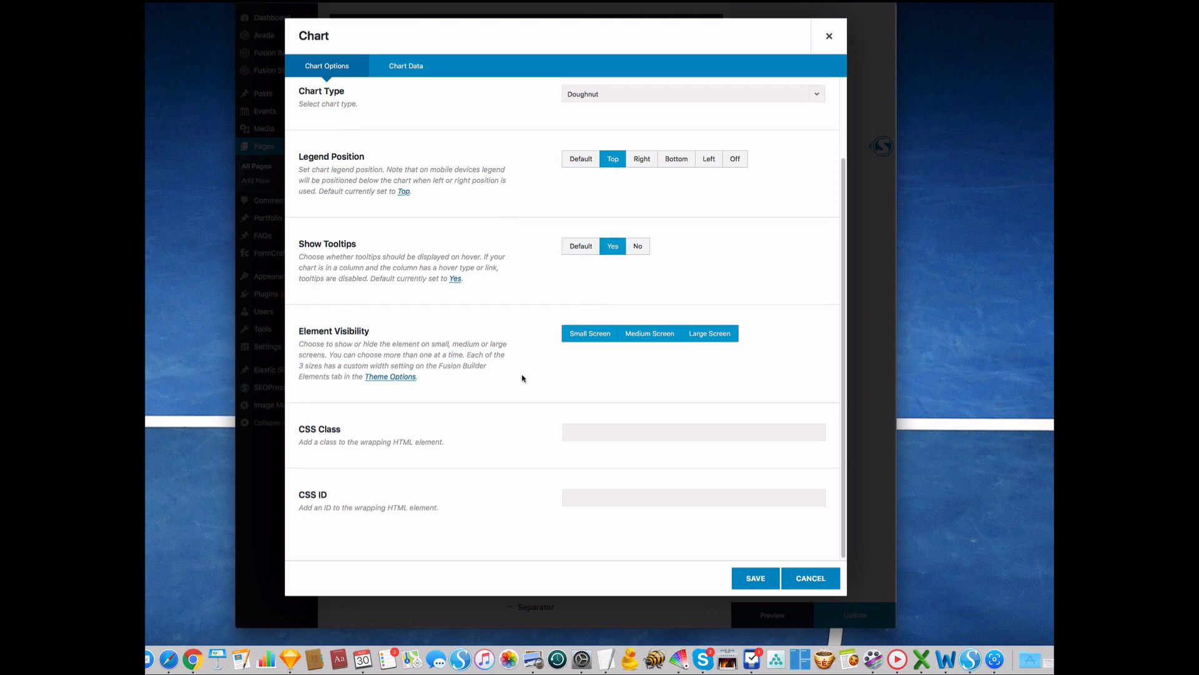
# Step: Label the chart's five data columns Nuclear, Natural Gas, Water, Wind and Solar
pyautogui.click(410, 69)
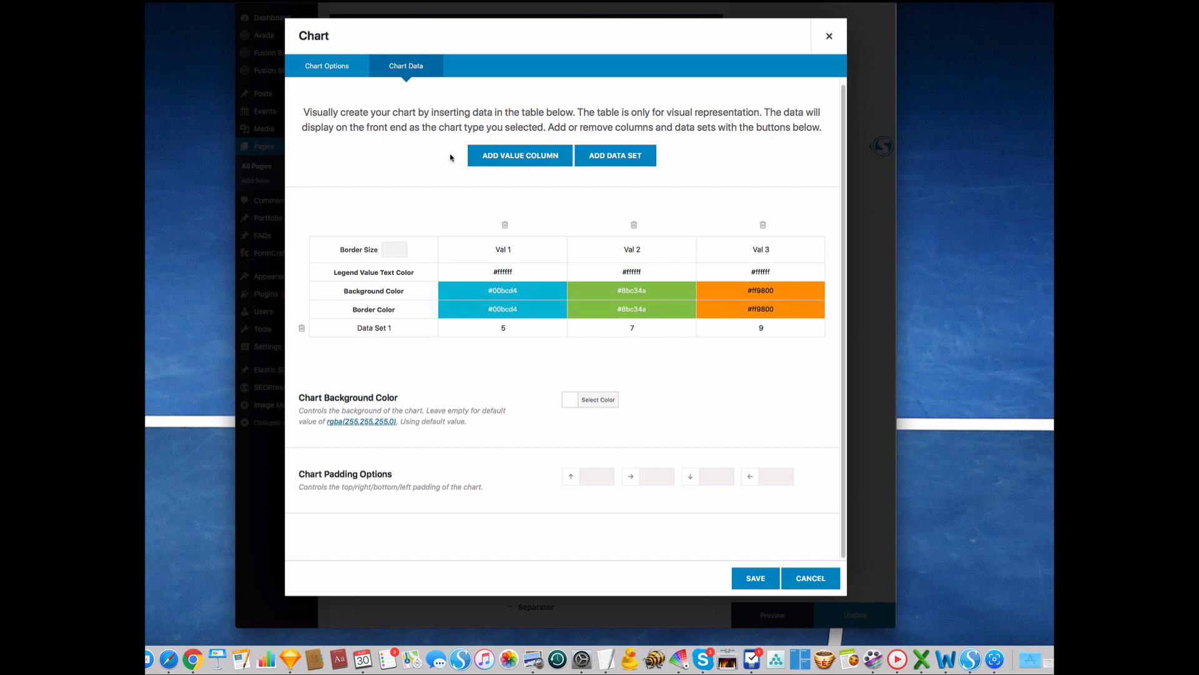
pyautogui.doubleClick(502, 250)
pyautogui.write('Nuclear')
pyautogui.press('Tab')
pyautogui.write('N')
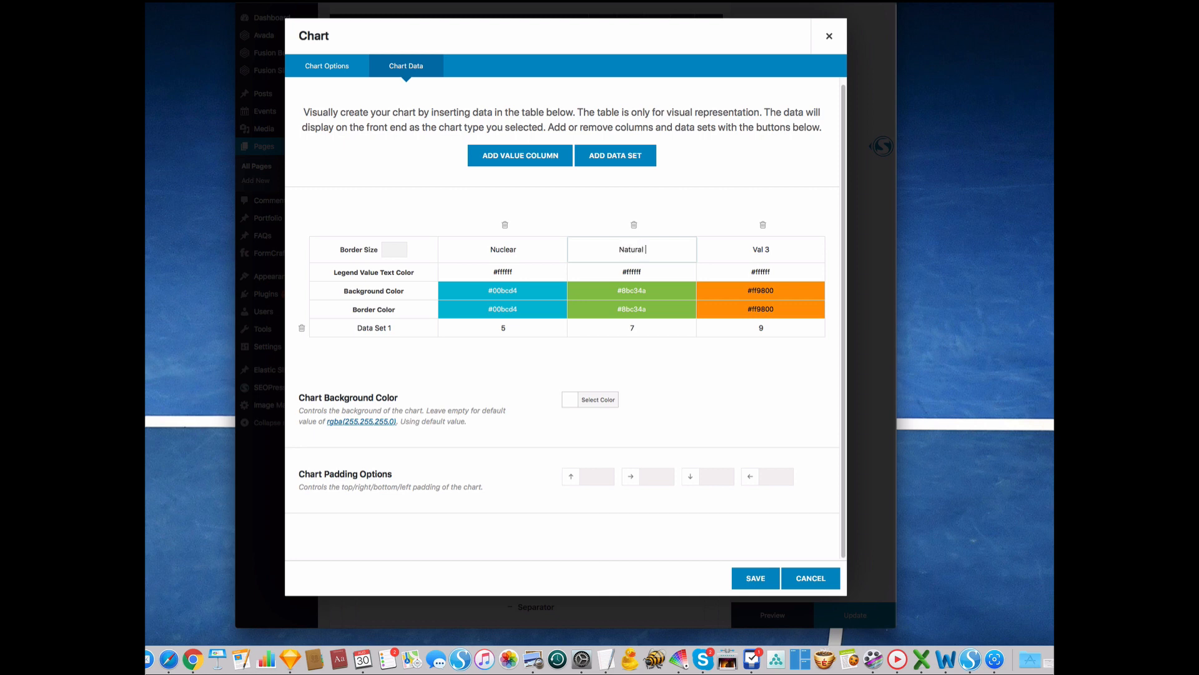
pyautogui.write('atural Gas')
pyautogui.press('Tab')
pyautogui.write('Water')
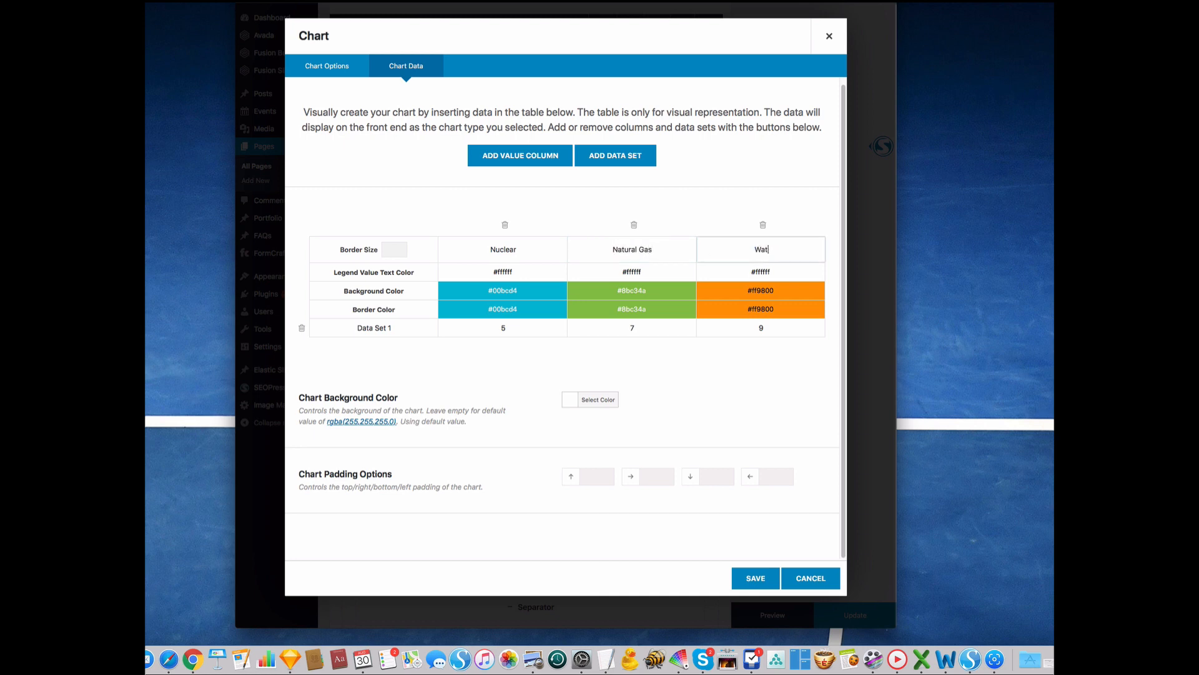
pyautogui.click(520, 154)
pyautogui.click(521, 155)
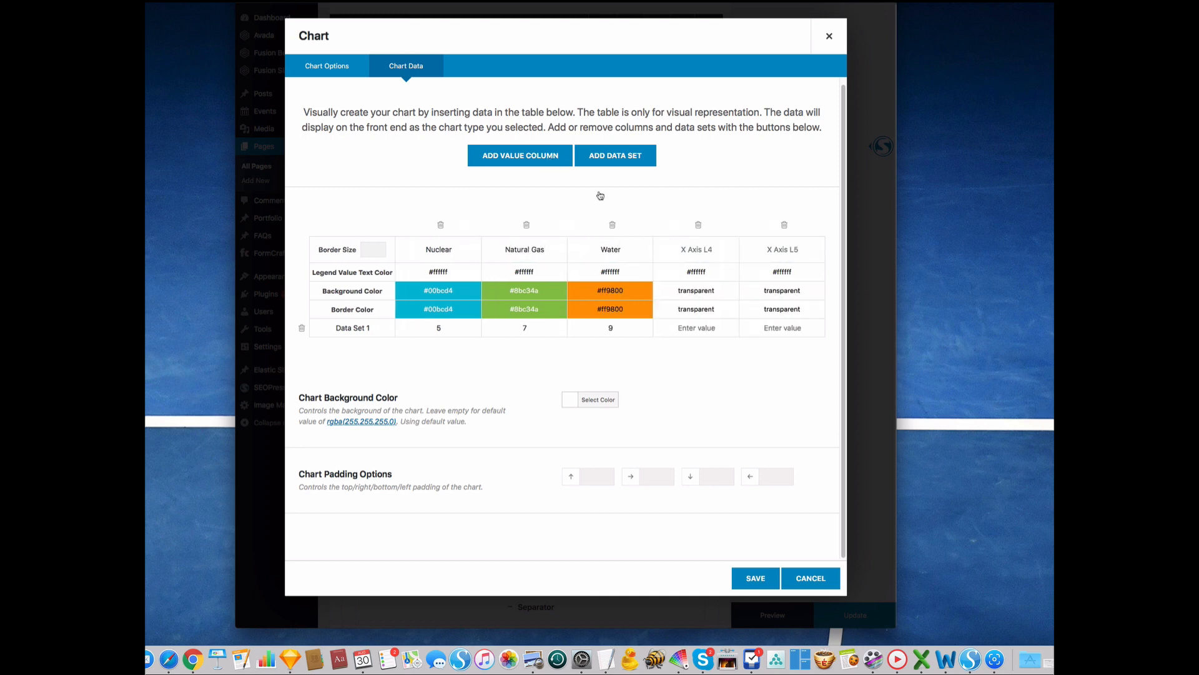
pyautogui.click(696, 249)
pyautogui.write('Wind')
pyautogui.click(794, 250)
pyautogui.hotkey('ctrl', 'a')
pyautogui.write('Solar')
# Step: Colour the Wind segment pink and the Solar segment and border purple
pyautogui.click(691, 292)
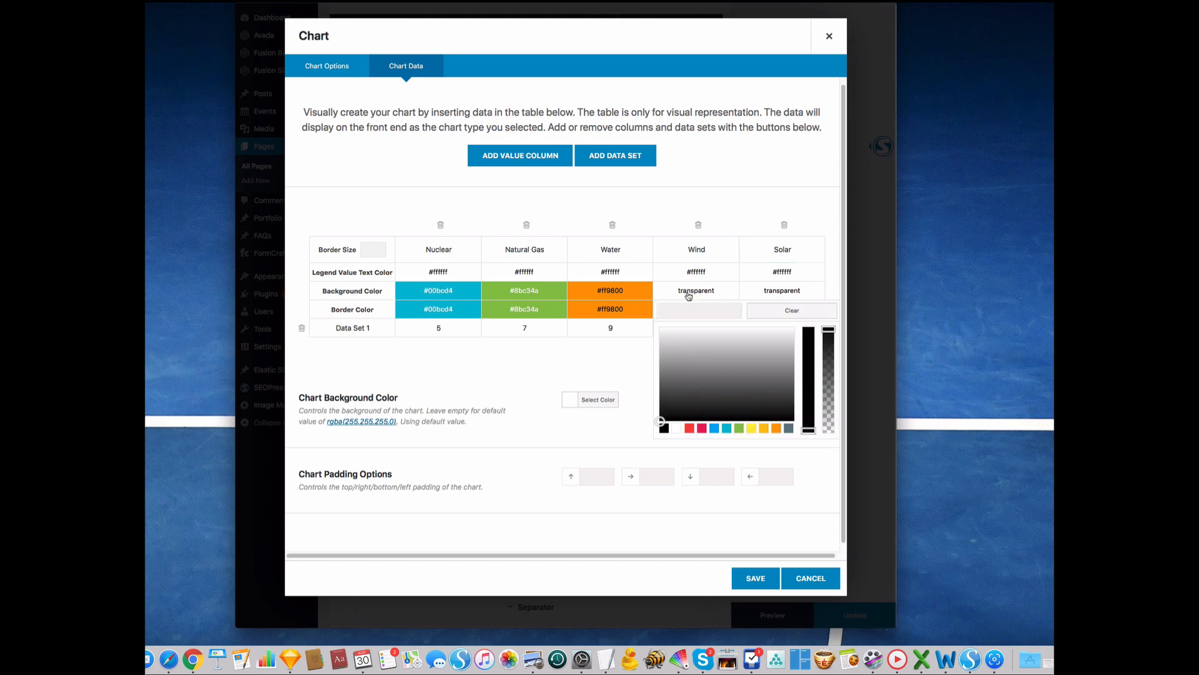
pyautogui.click(702, 429)
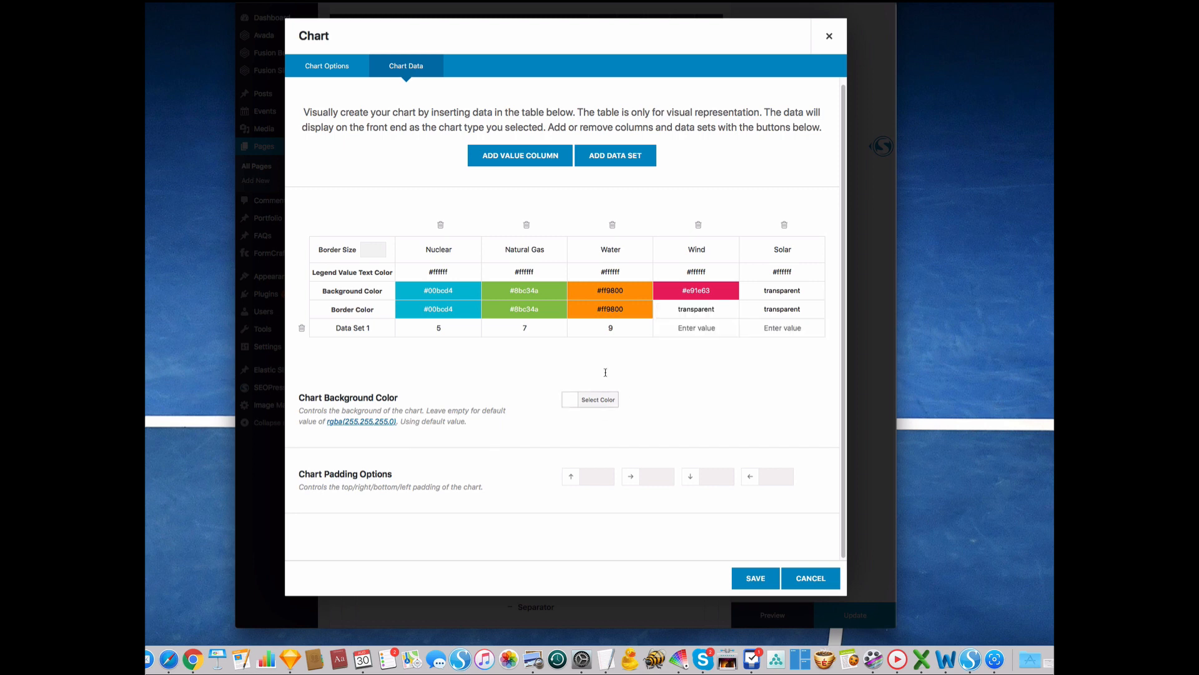
pyautogui.click(698, 328)
pyautogui.write('#e91e63')
pyautogui.press('Return')
pyautogui.click(783, 291)
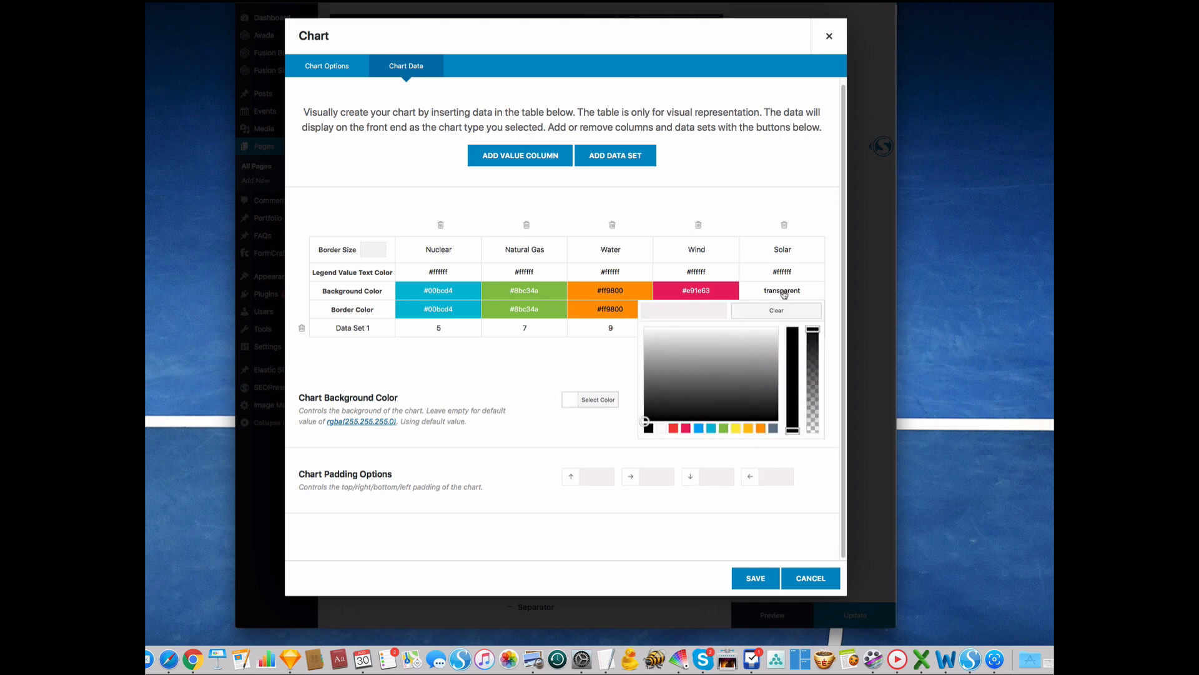
pyautogui.click(686, 429)
pyautogui.moveTo(771, 335)
pyautogui.mouseDown()
pyautogui.moveTo(745, 340)
pyautogui.moveTo(794, 364)
pyautogui.mouseUp()
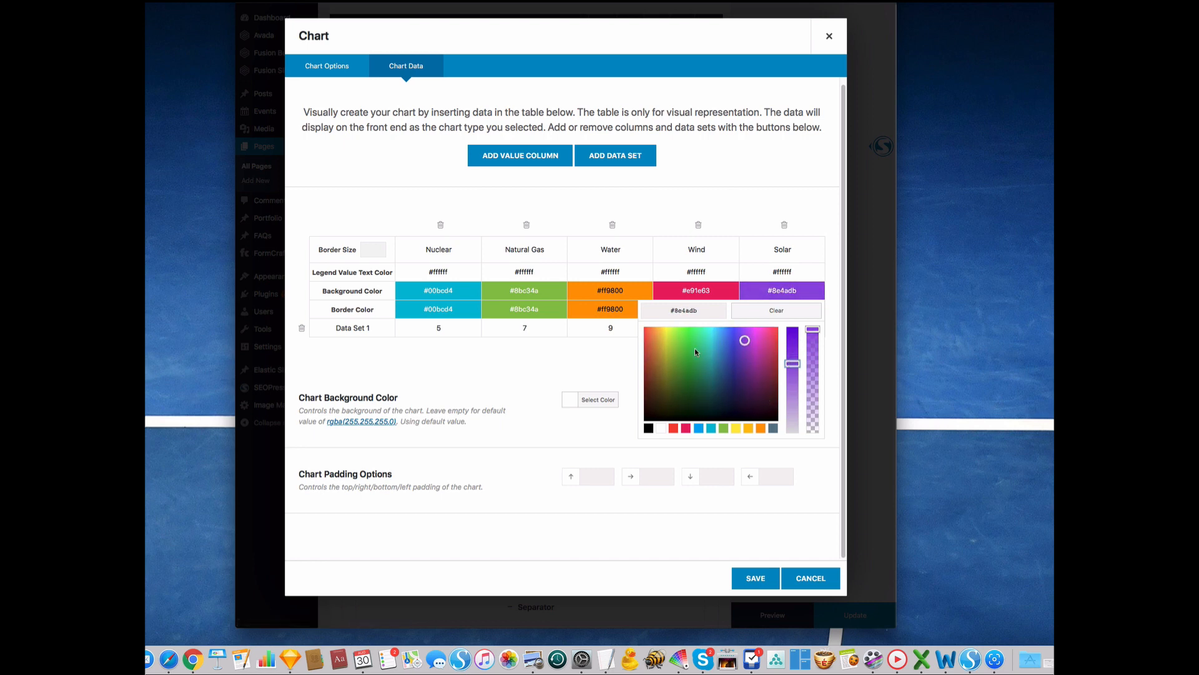
pyautogui.click(503, 356)
pyautogui.click(783, 309)
pyautogui.click(744, 356)
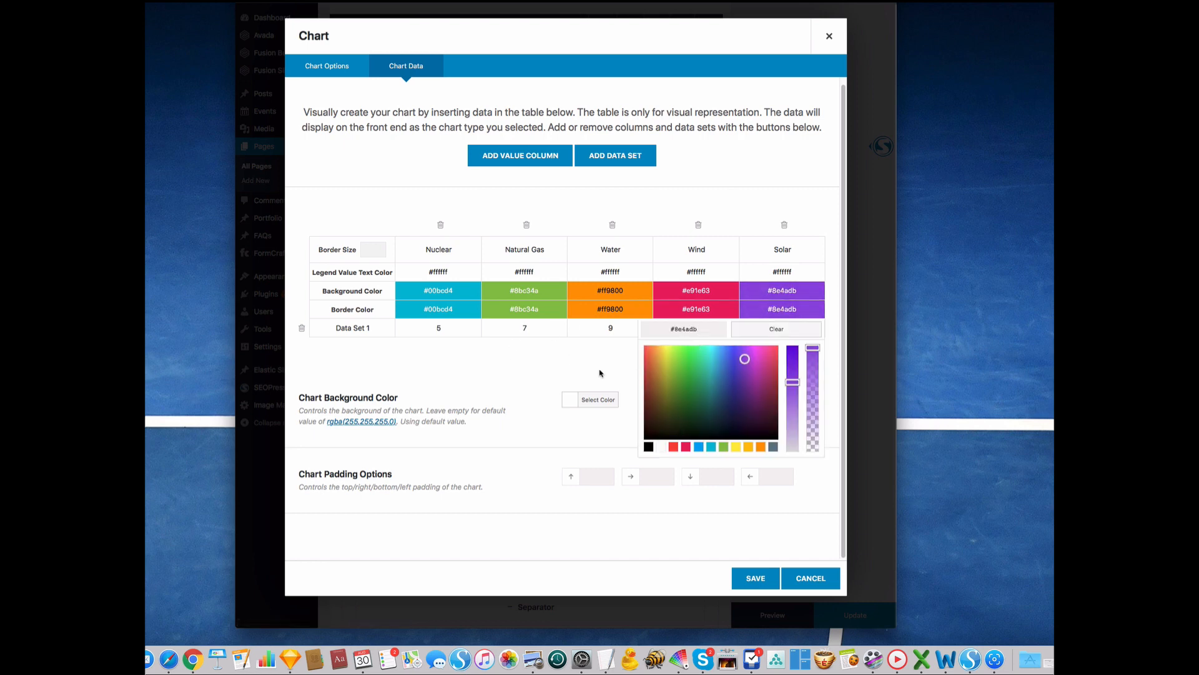
pyautogui.click(588, 372)
# Step: Enter the values Nuclear 58, Natural Gas 10, Water 23, Wind 5, Solar 4 and save the chart
pyautogui.click(441, 327)
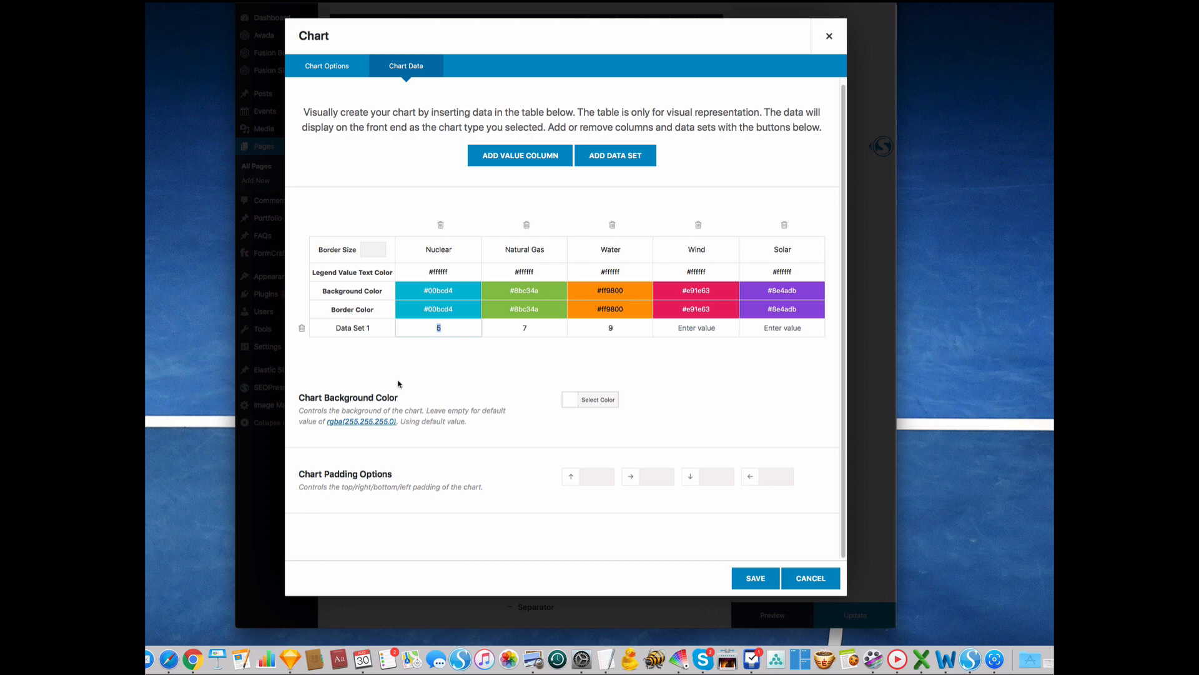
pyautogui.write('8')
pyautogui.doubleClick(524, 327)
pyautogui.write('0')
pyautogui.press('Tab')
pyautogui.write('23')
pyautogui.press('Tab')
pyautogui.write('5')
pyautogui.press('Tab')
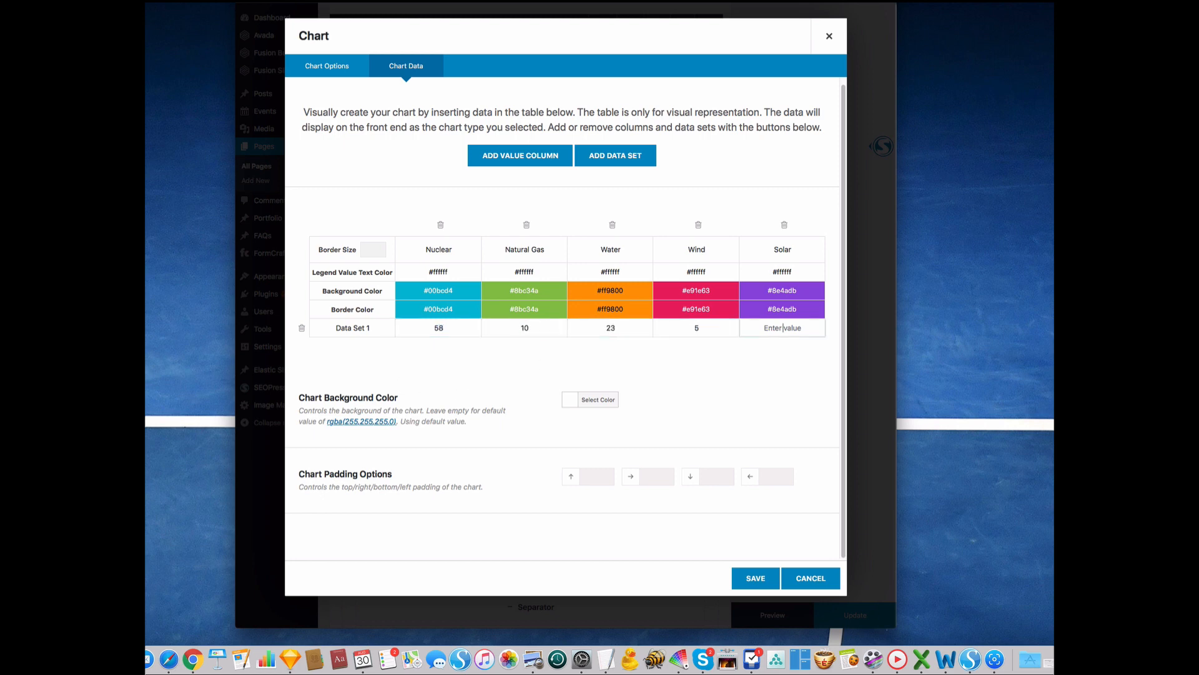
pyautogui.write('4')
pyautogui.click(659, 385)
pyautogui.click(750, 578)
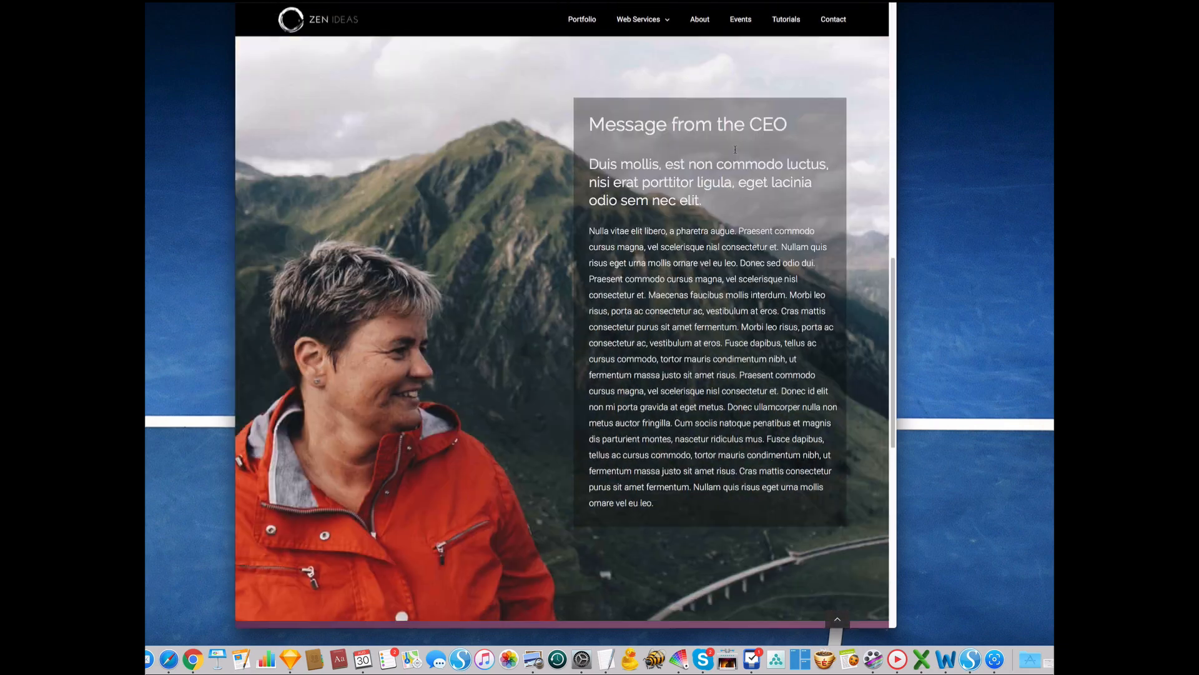
pyautogui.scroll(-5, 735, 149)
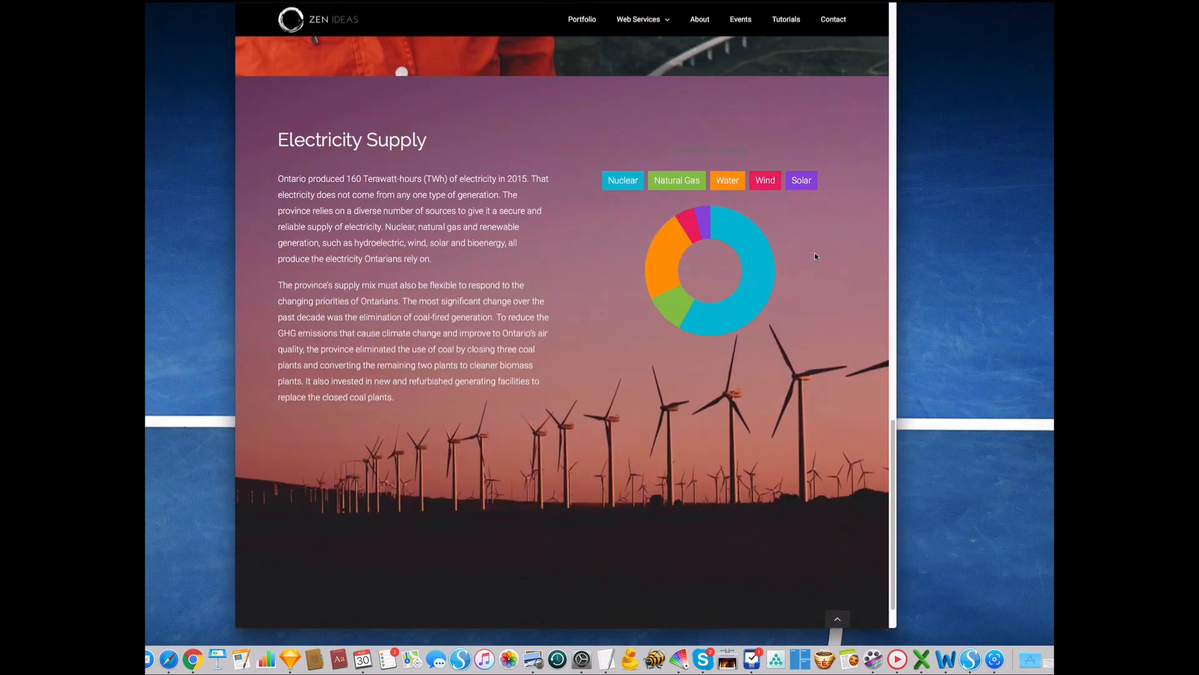
pyautogui.moveTo(750, 281)
pyautogui.scroll(2, 814, 278)
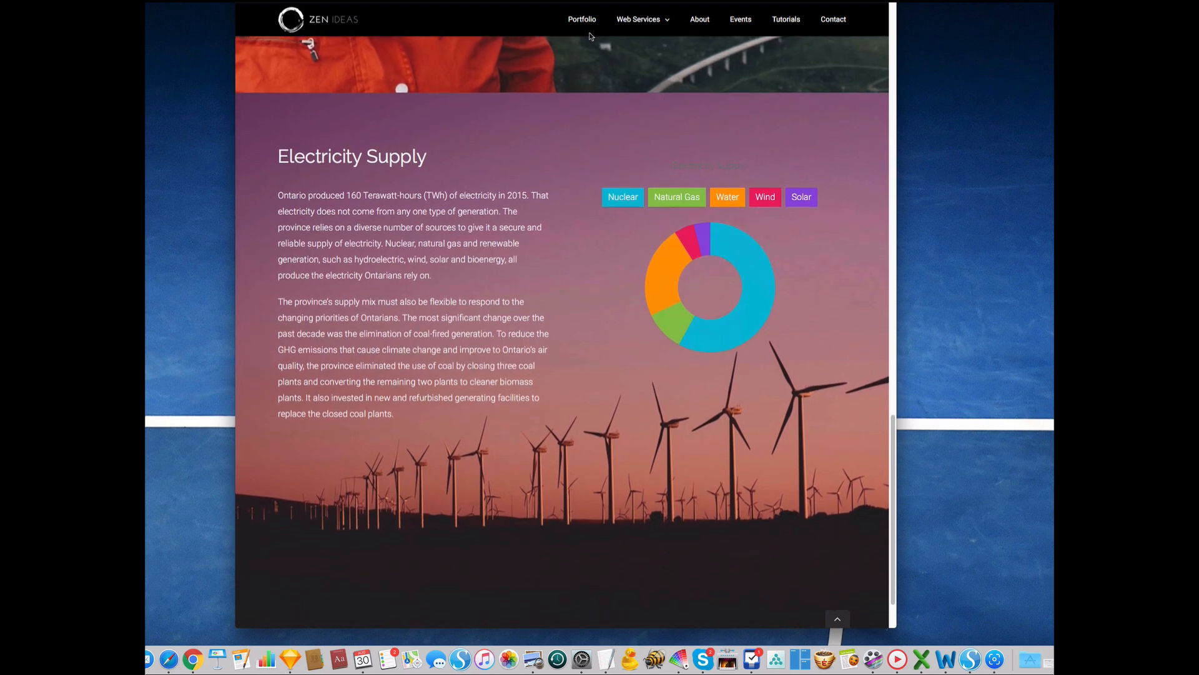
# Step: Change the Electricity Supply chart's type to Pie
pyautogui.hotkey('ctrl', 'Tab')
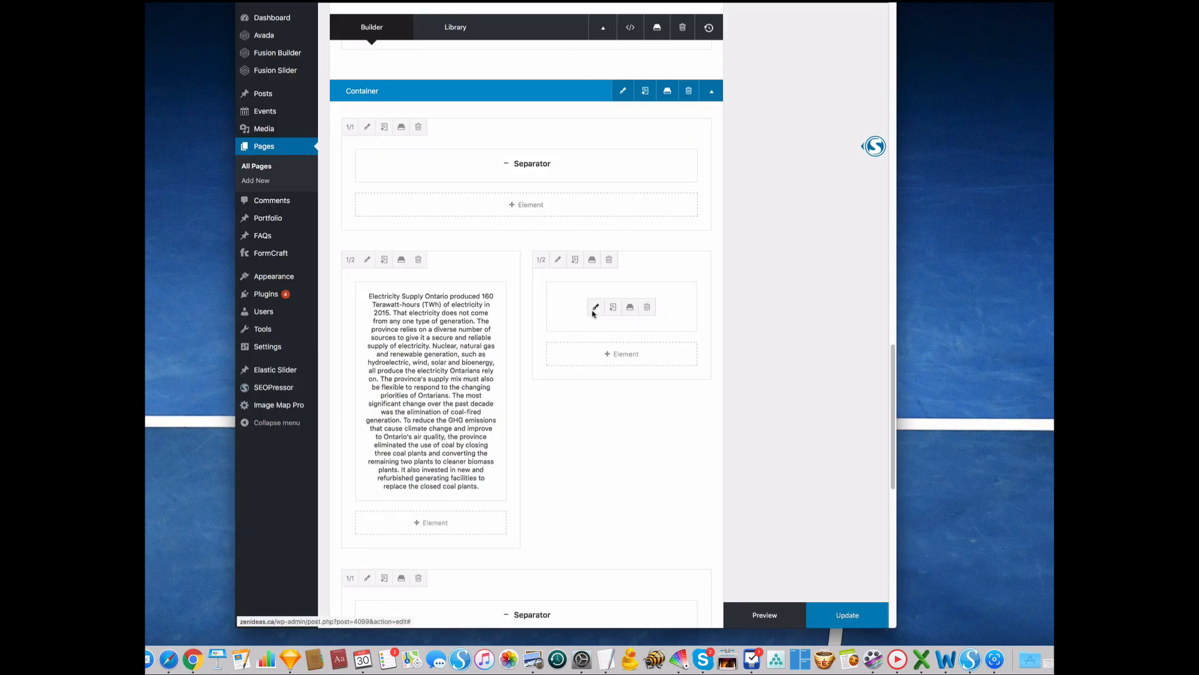
pyautogui.click(595, 308)
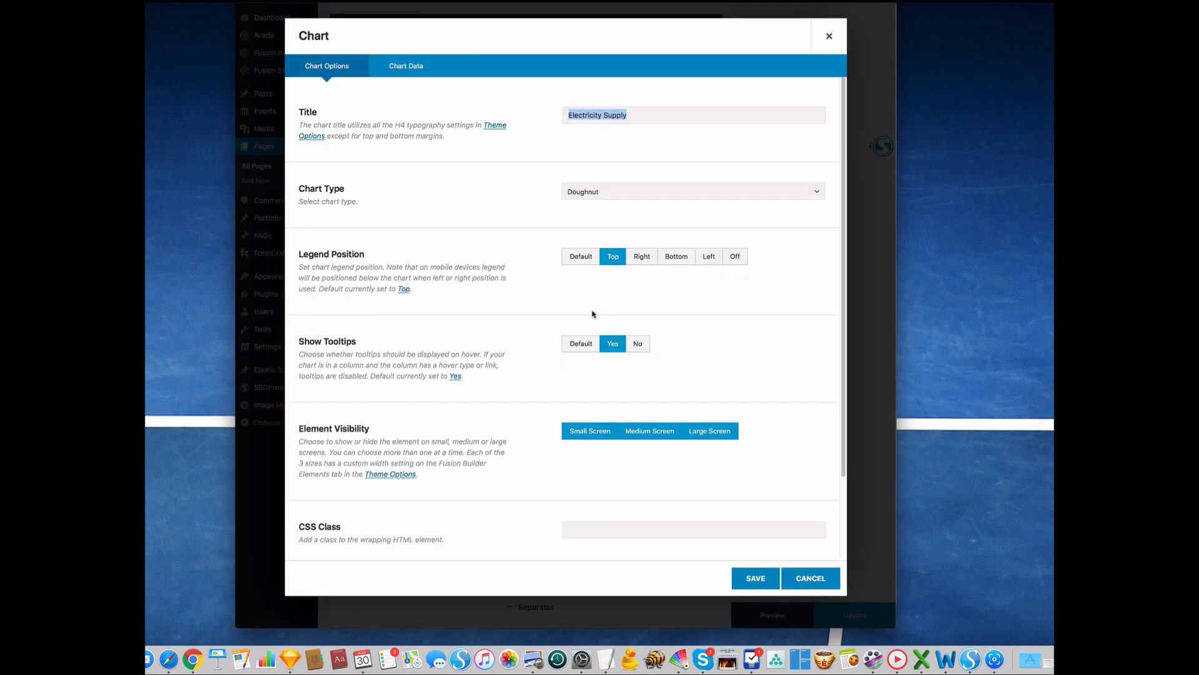
pyautogui.click(630, 193)
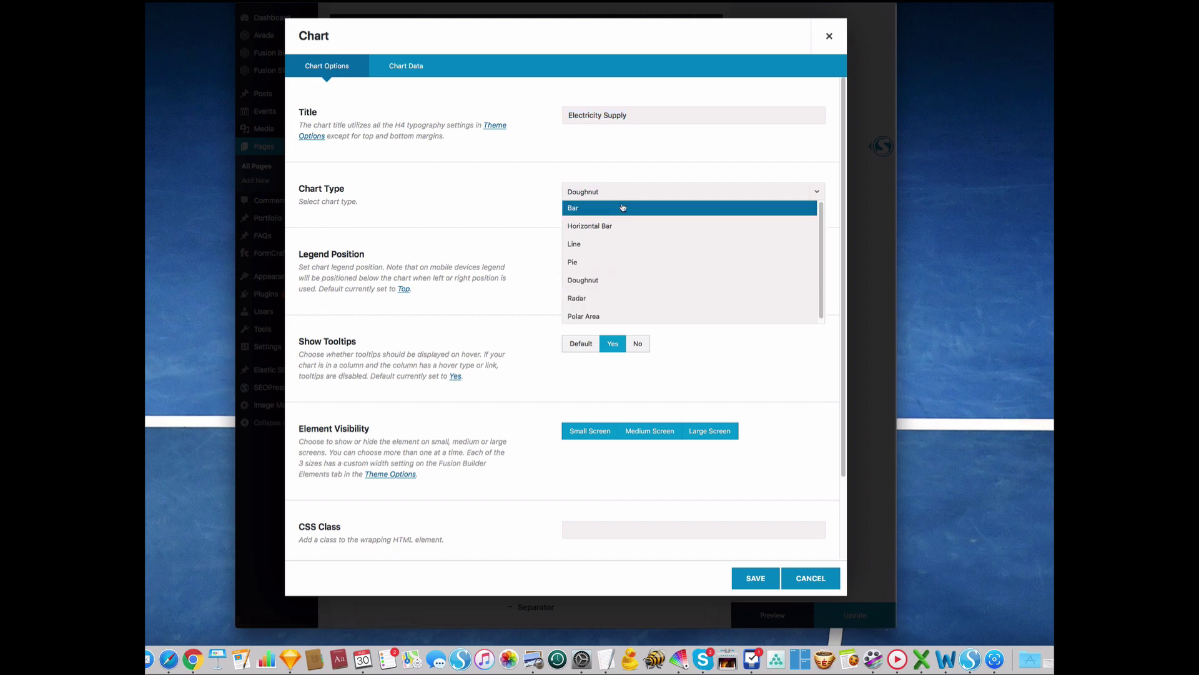
pyautogui.click(600, 261)
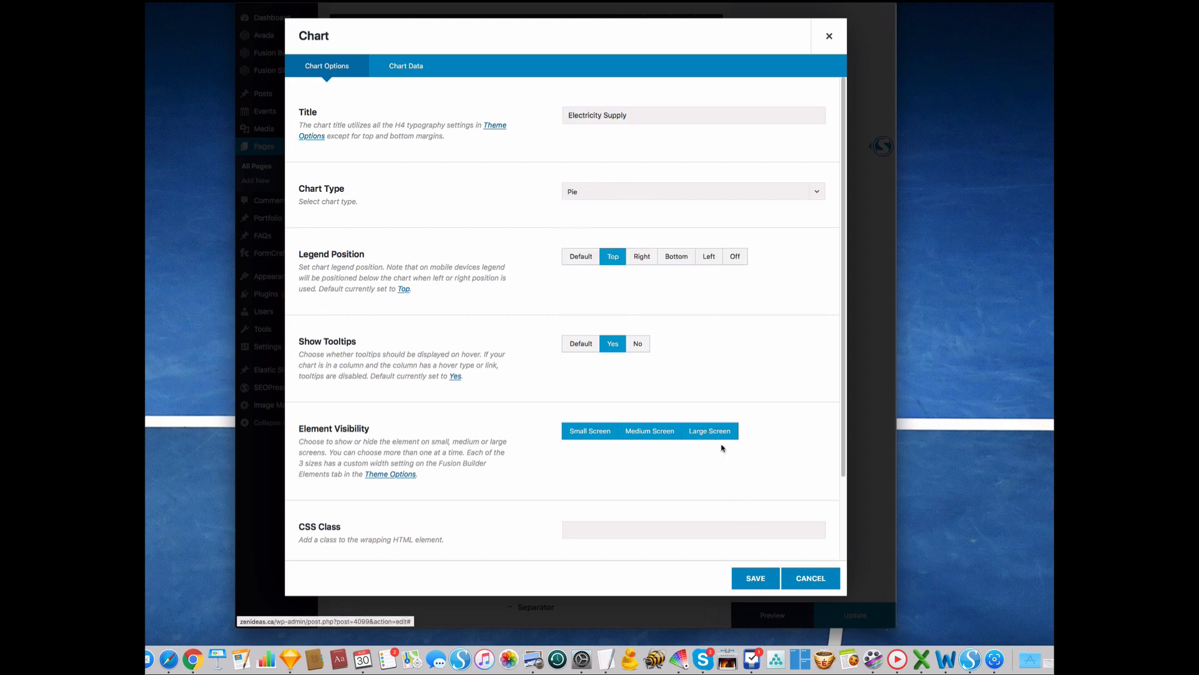
# Step: Make the Nuclear, Natural Gas, Water, Wind and Solar slice colours semi-transparent and save the chart
pyautogui.click(409, 70)
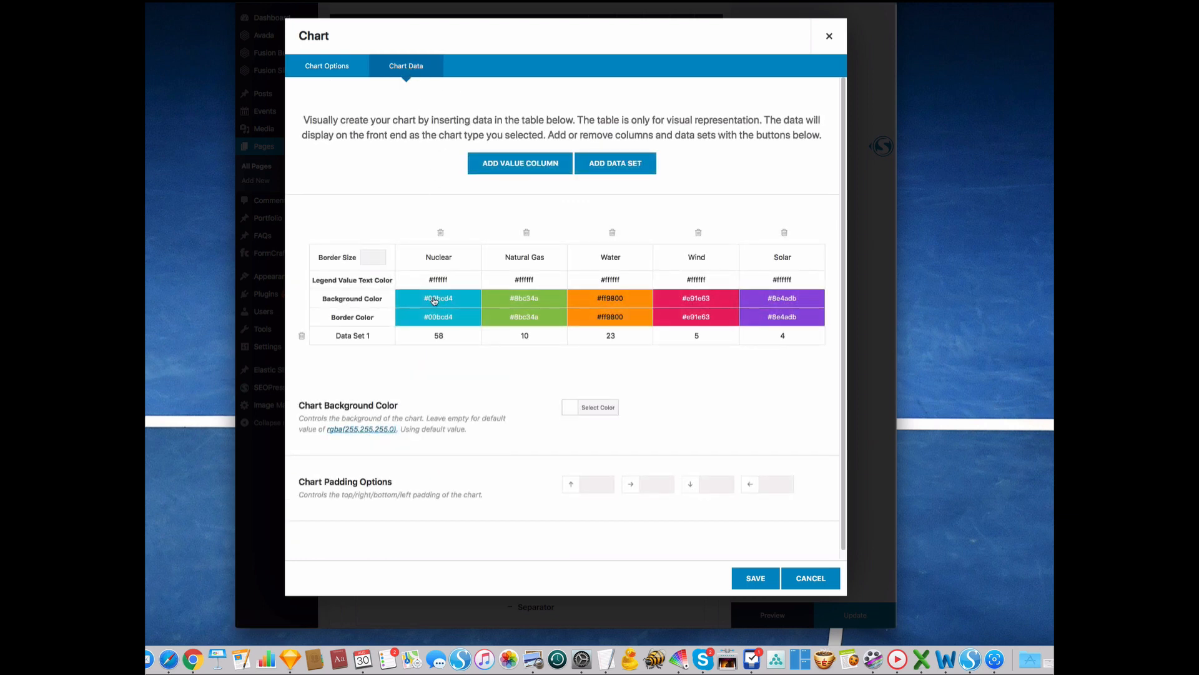
pyautogui.click(437, 316)
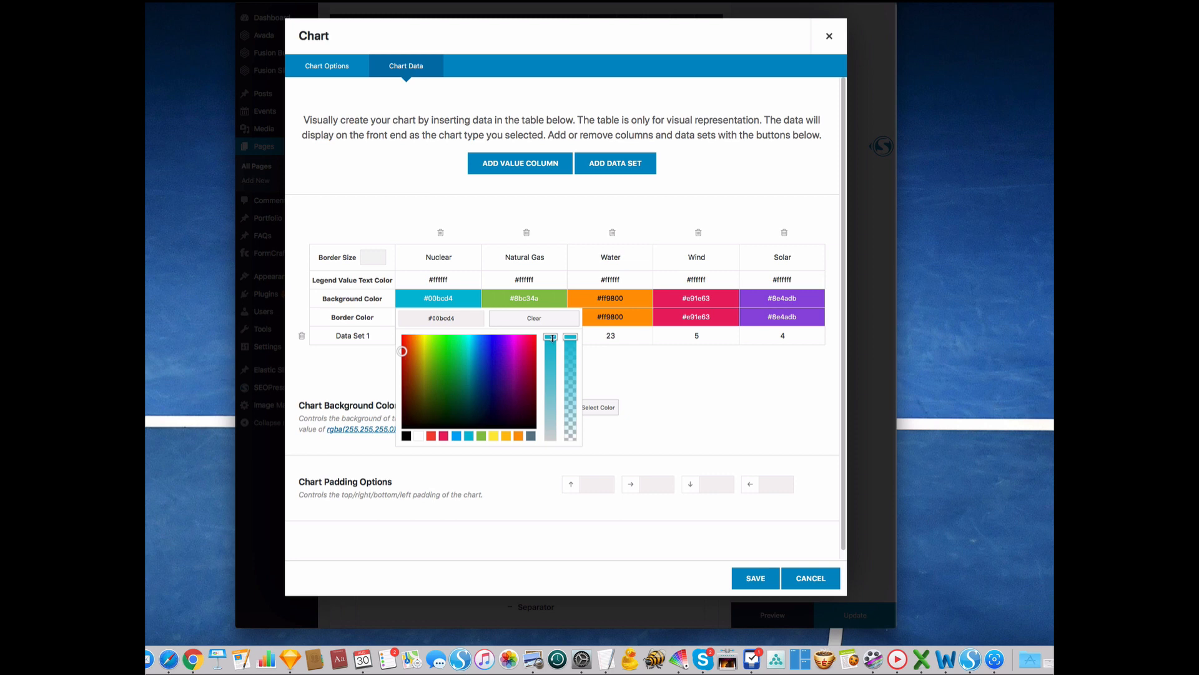
pyautogui.moveTo(571, 338); pyautogui.dragTo(569, 384)
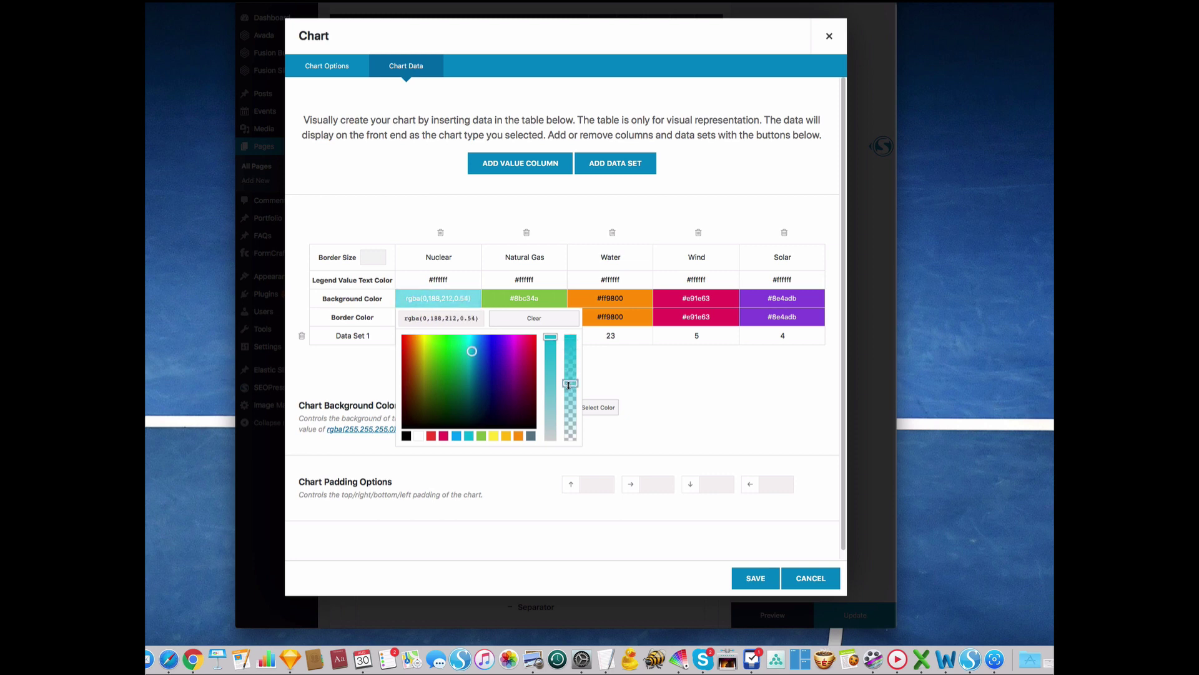
pyautogui.click(539, 300)
pyautogui.moveTo(656, 340)
pyautogui.mouseDown()
pyautogui.moveTo(656, 378)
pyautogui.moveTo(657, 368)
pyautogui.mouseUp()
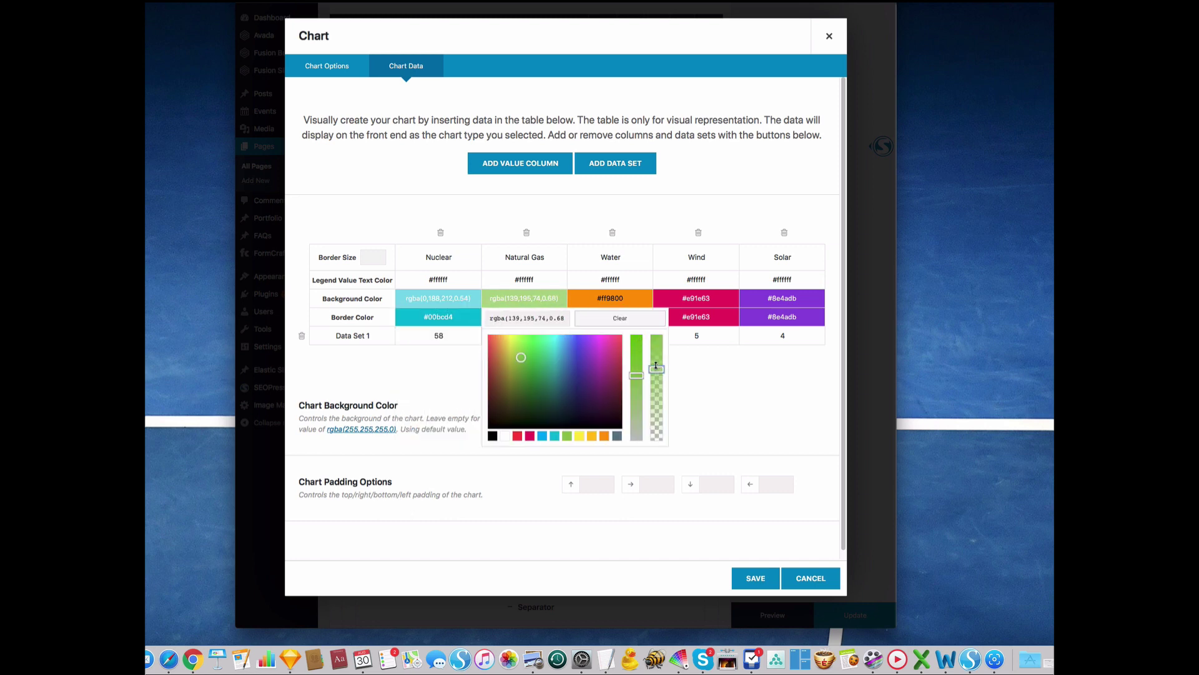
pyautogui.click(628, 305)
pyautogui.moveTo(741, 342); pyautogui.dragTo(741, 379)
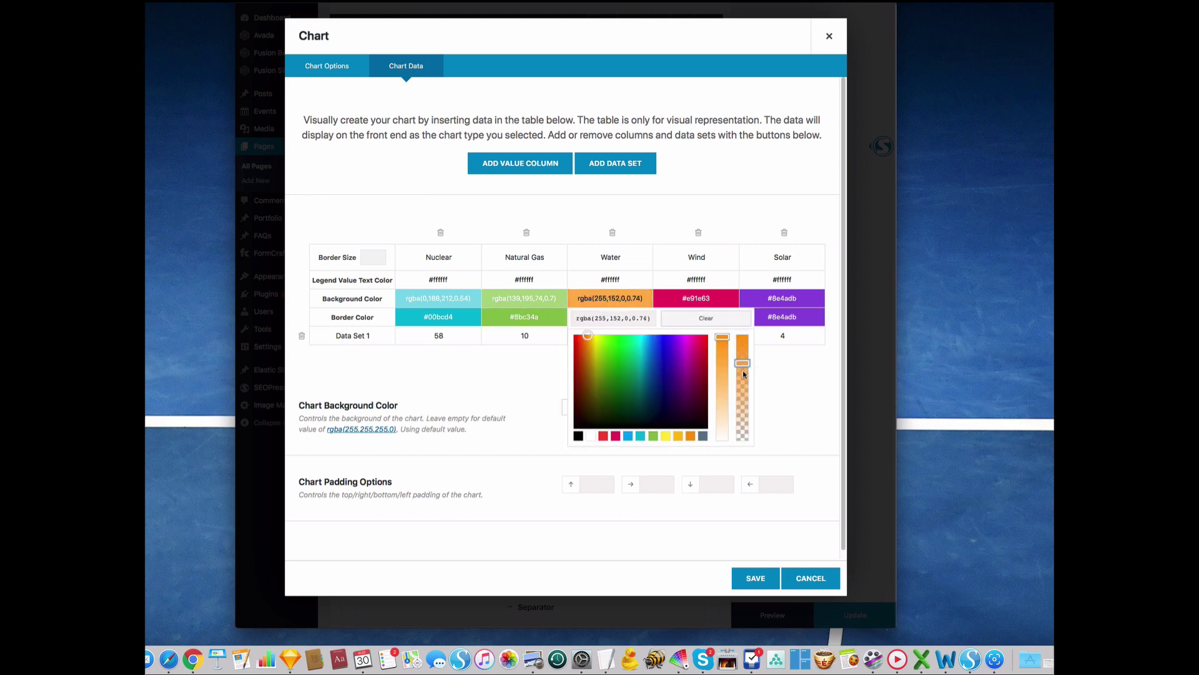
pyautogui.click(712, 300)
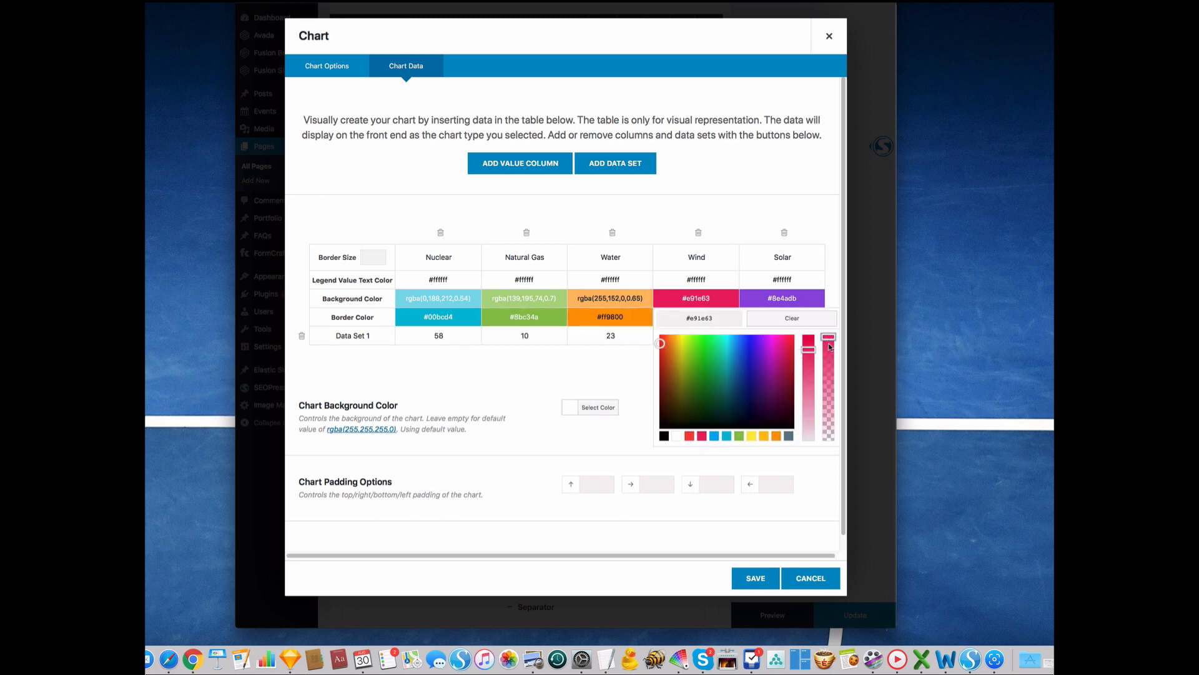
pyautogui.moveTo(829, 347)
pyautogui.mouseDown()
pyautogui.moveTo(829, 377)
pyautogui.moveTo(813, 373)
pyautogui.mouseUp()
pyautogui.click(782, 298)
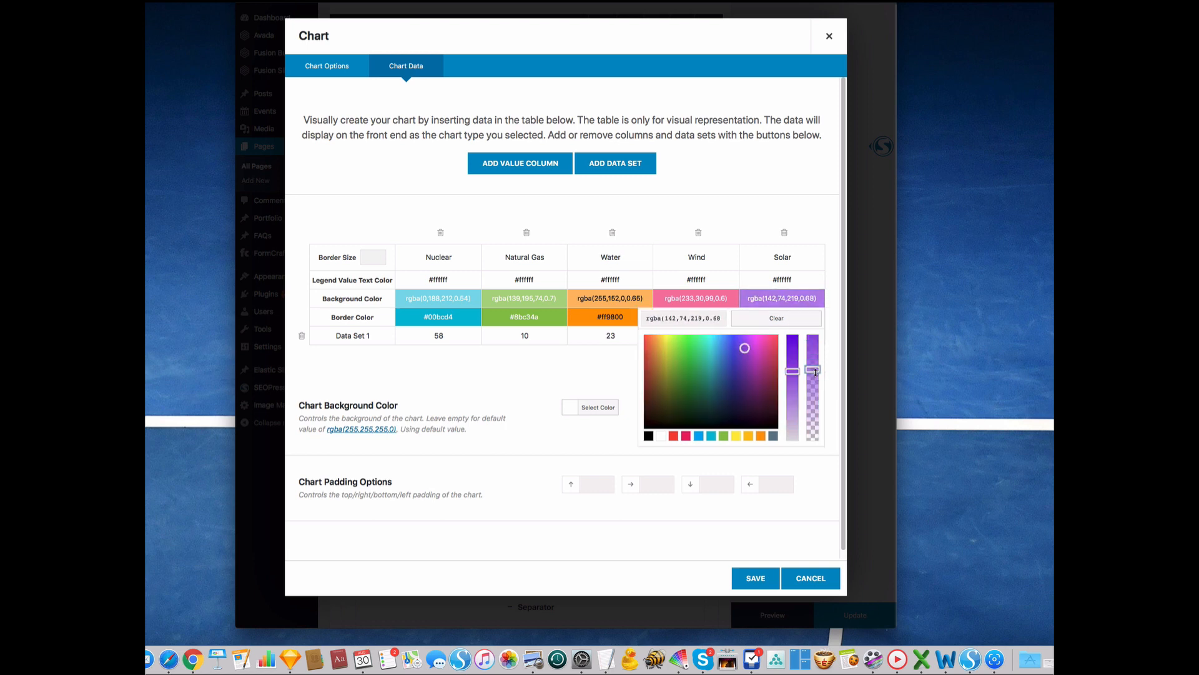
pyautogui.click(756, 577)
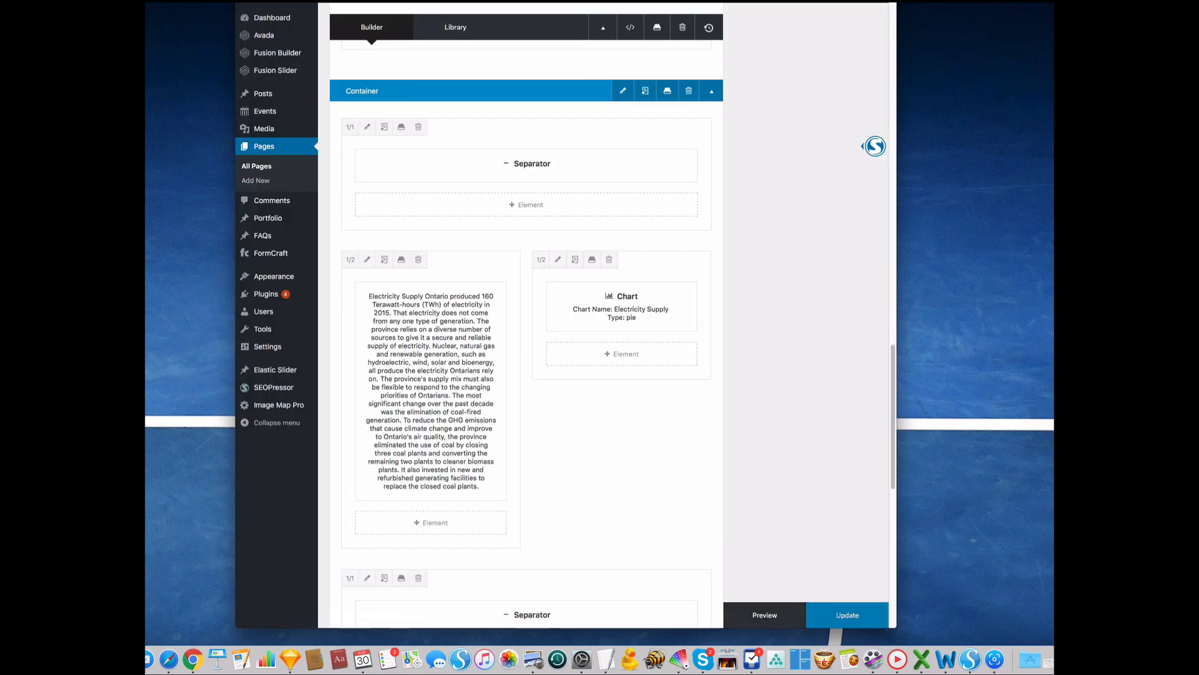
pyautogui.scroll(-10, 652, 225)
pyautogui.scroll(-10, 652, 224)
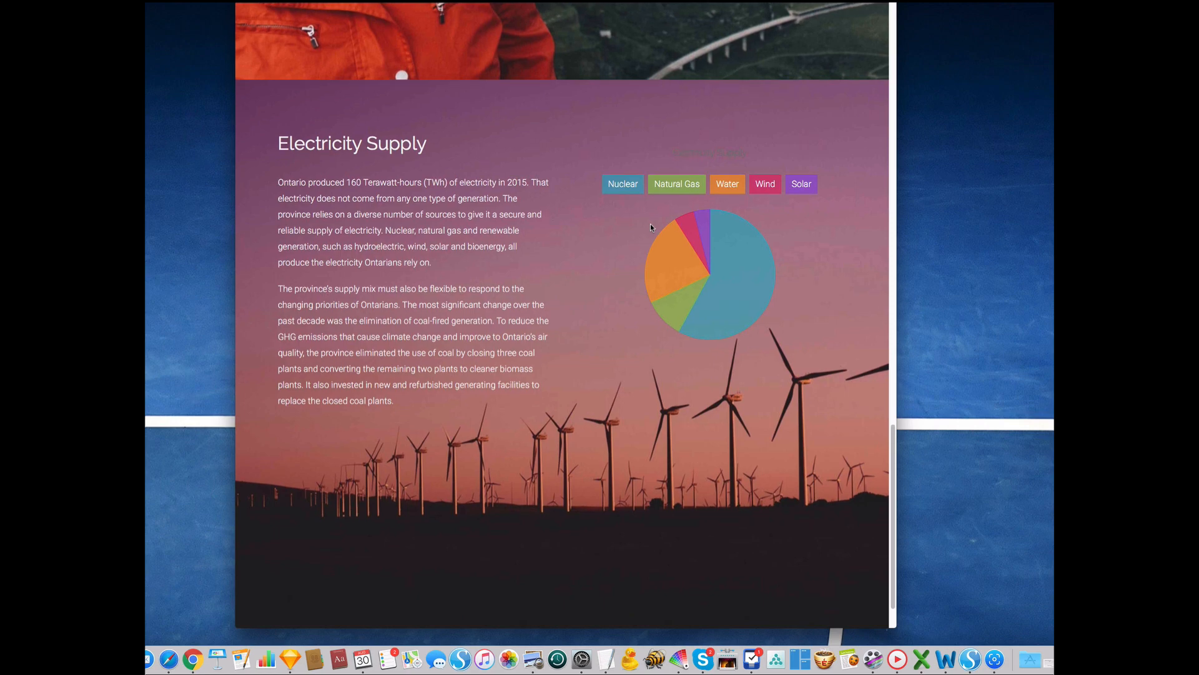
pyautogui.scroll(-3, 651, 224)
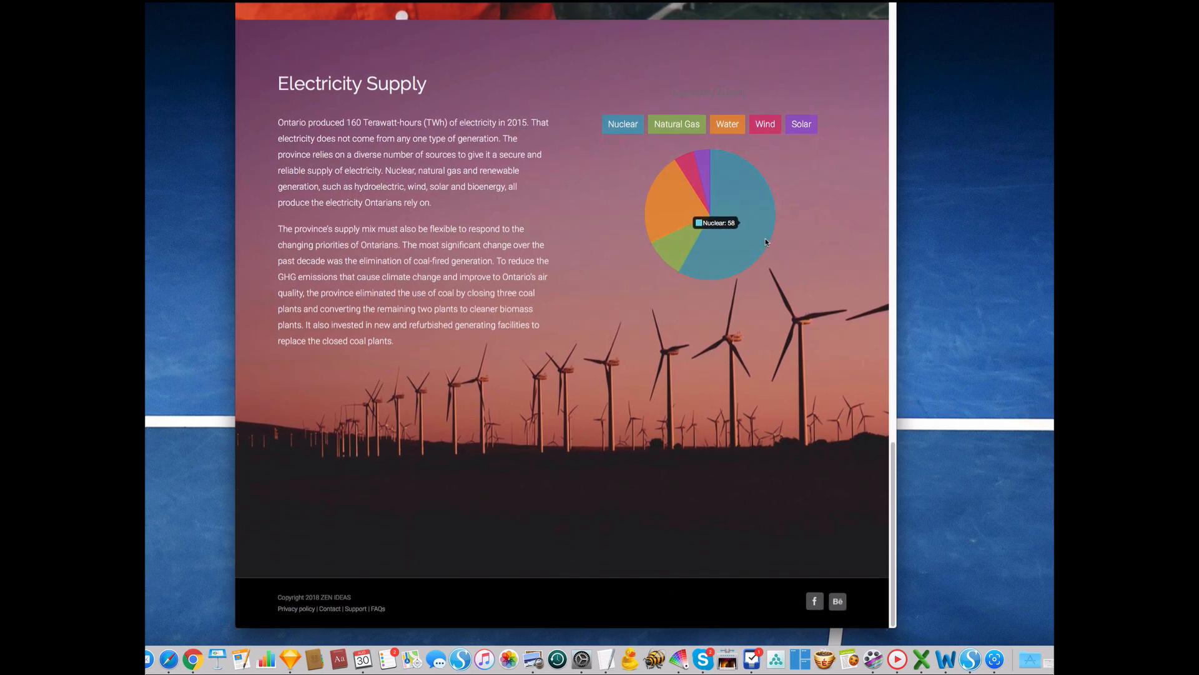
pyautogui.scroll(3, 672, 212)
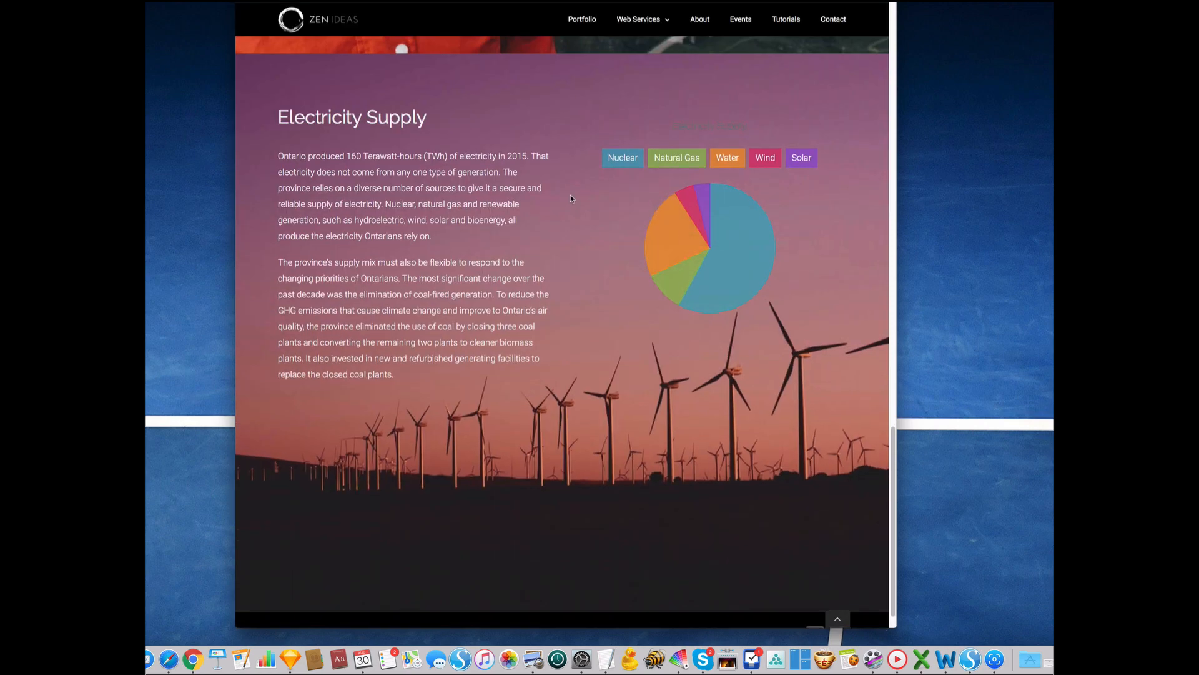